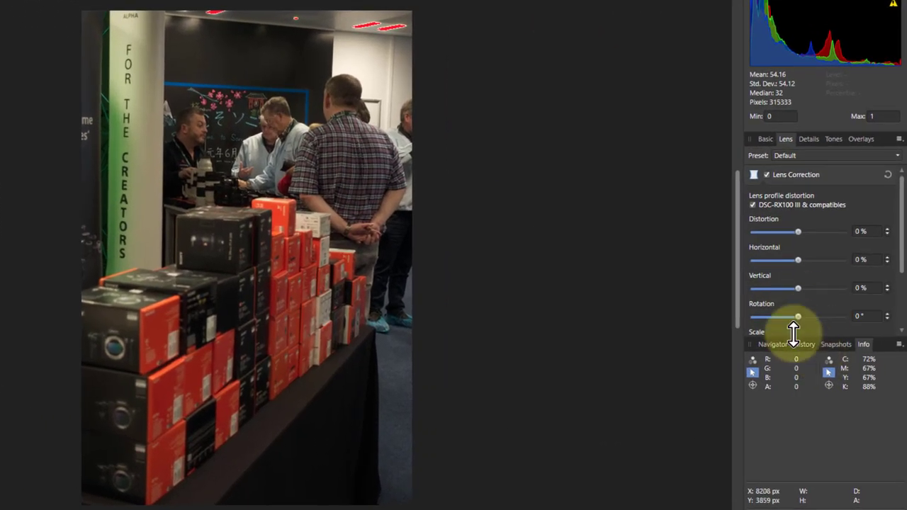
# - Enable the Shadows & Highlights adjustment for the raw photo and reduce Highlights to -82 %
pyautogui.click(766, 140)
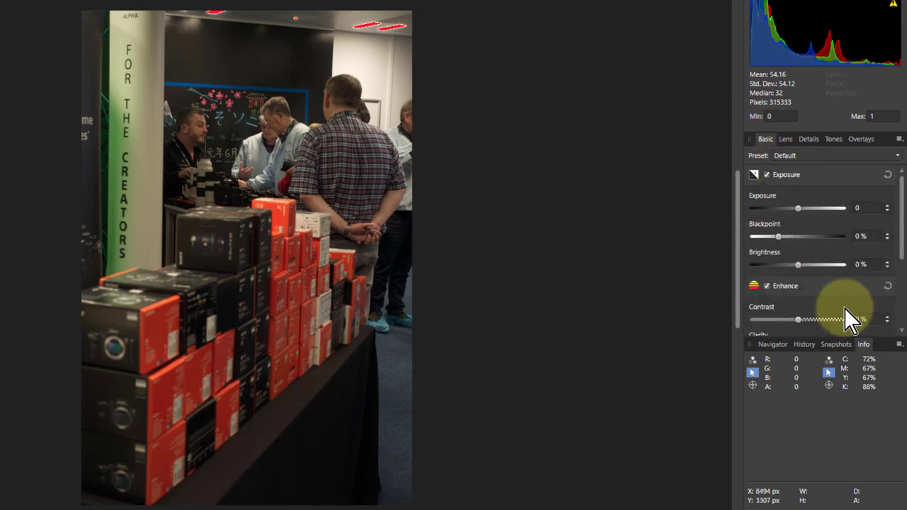
pyautogui.scroll(-5, 792, 256)
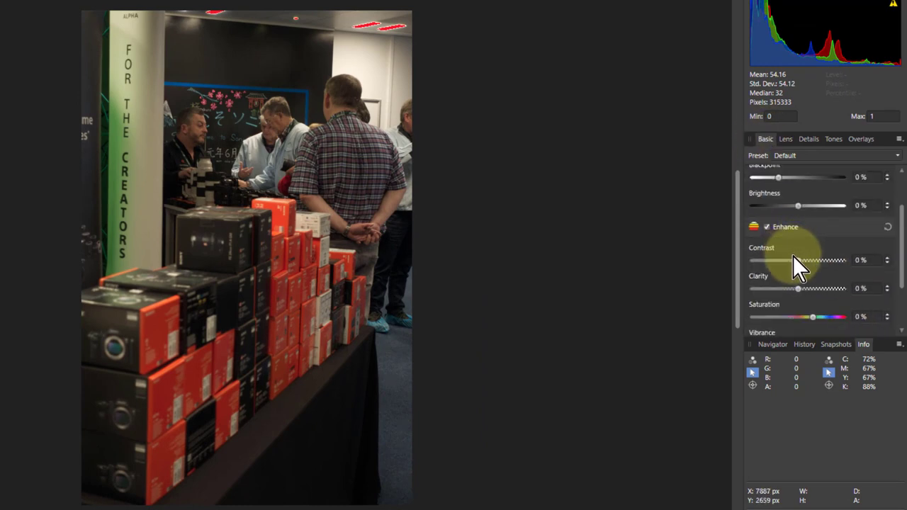
pyautogui.click(766, 309)
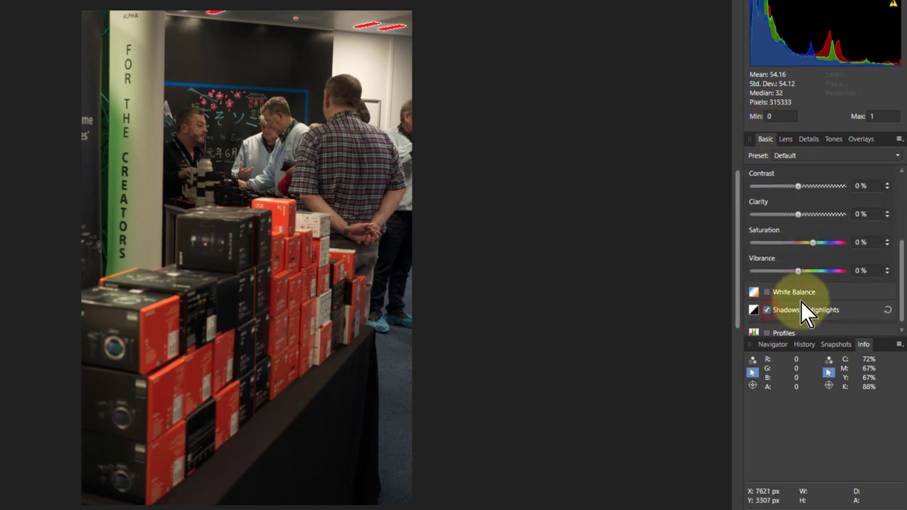
pyautogui.scroll(-3, 801, 301)
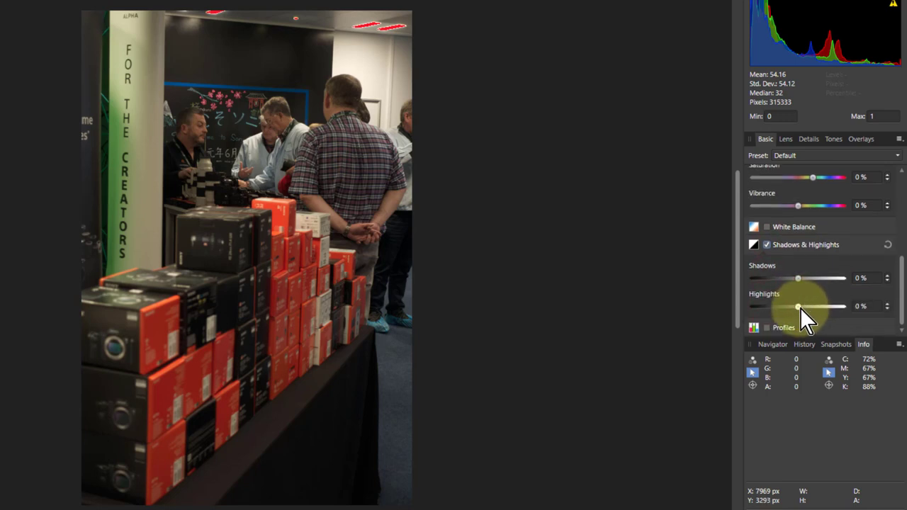
pyautogui.moveTo(800, 308); pyautogui.dragTo(761, 310)
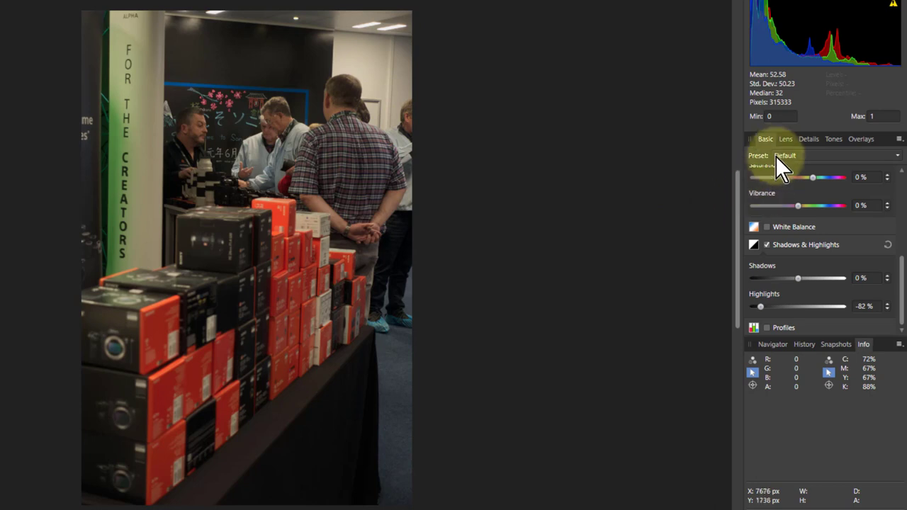
# - Straighten the photo by setting the lens correction Rotation to -1.2°
pyautogui.click(787, 138)
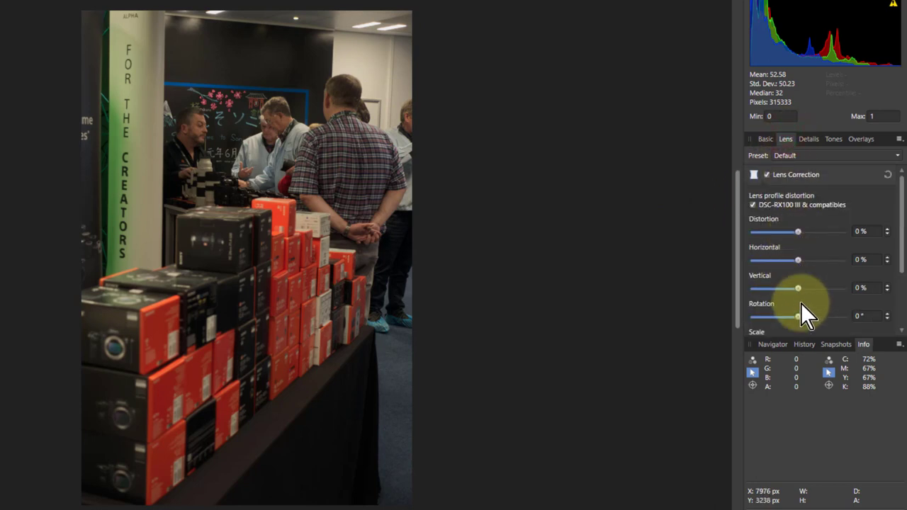
pyautogui.moveTo(798, 318); pyautogui.dragTo(798, 318)
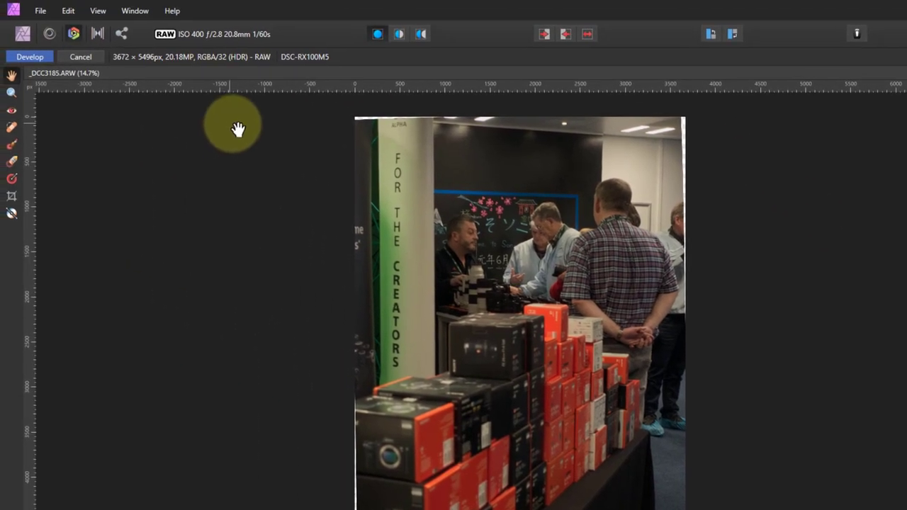
# - Show the automatic grid over the photo as an alignment aid
pyautogui.click(99, 12)
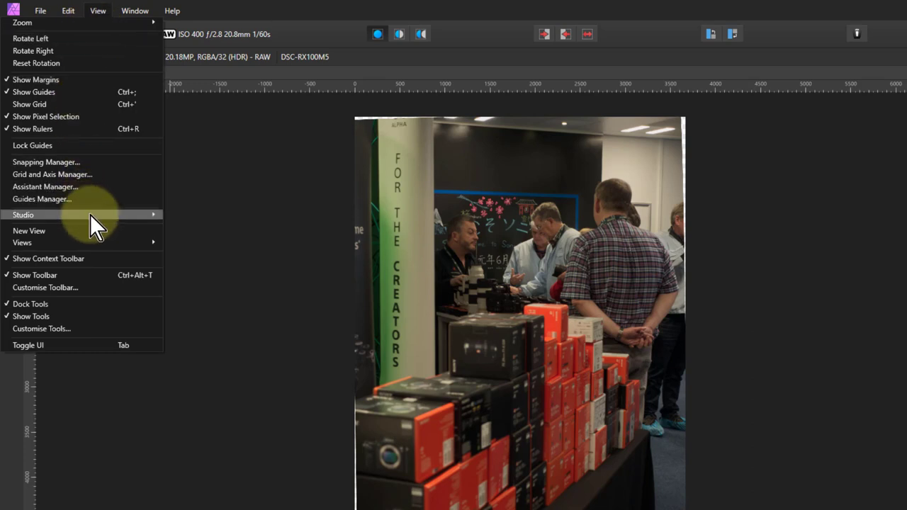
pyautogui.moveTo(91, 215)
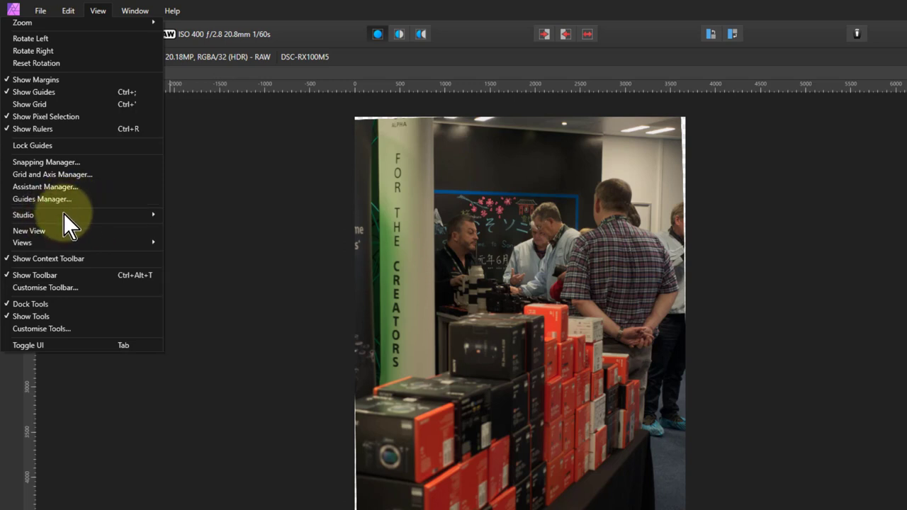
pyautogui.click(56, 173)
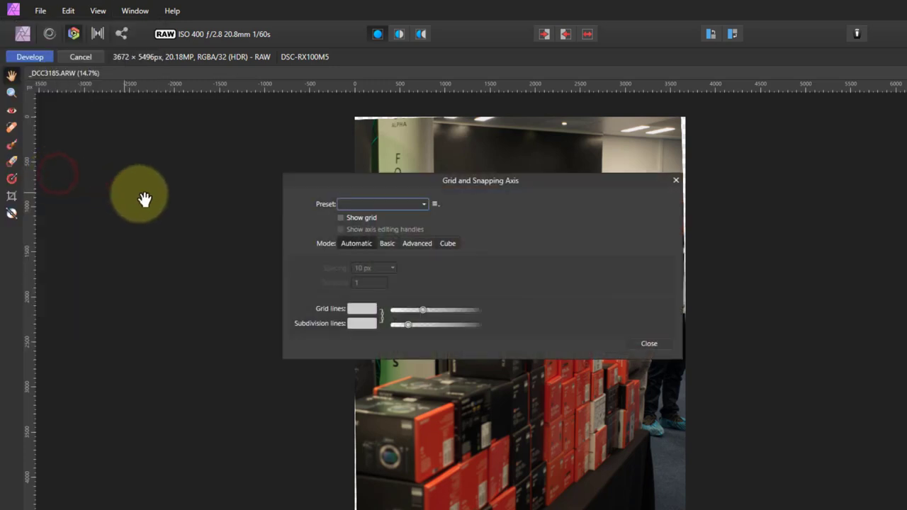
pyautogui.click(341, 217)
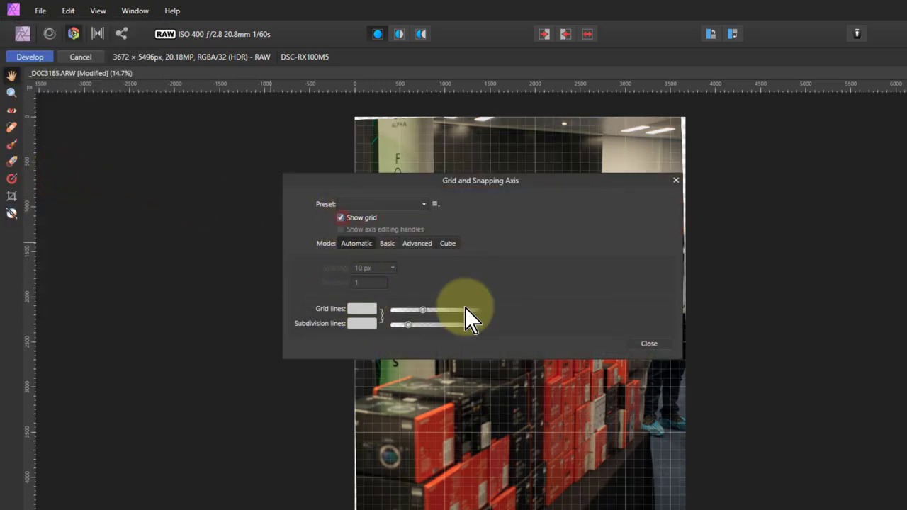
pyautogui.click(648, 344)
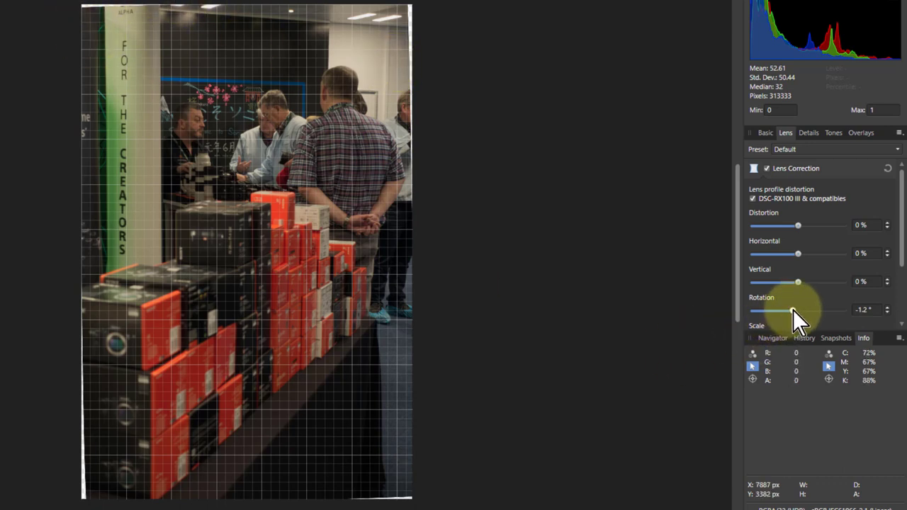
# - Raise the Vertical lens correction slightly to align the photo's upright lines with the grid
pyautogui.moveTo(792, 309); pyautogui.dragTo(792, 309)
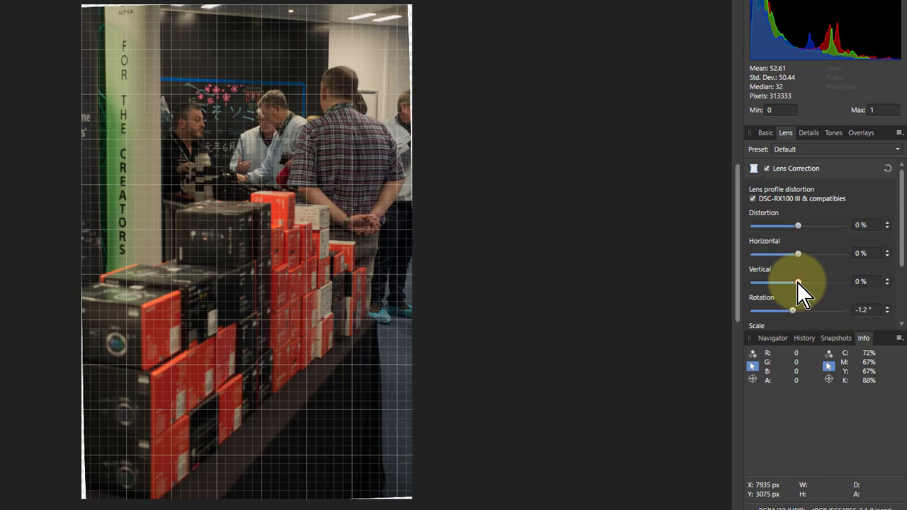
pyautogui.moveTo(796, 282); pyautogui.dragTo(802, 283)
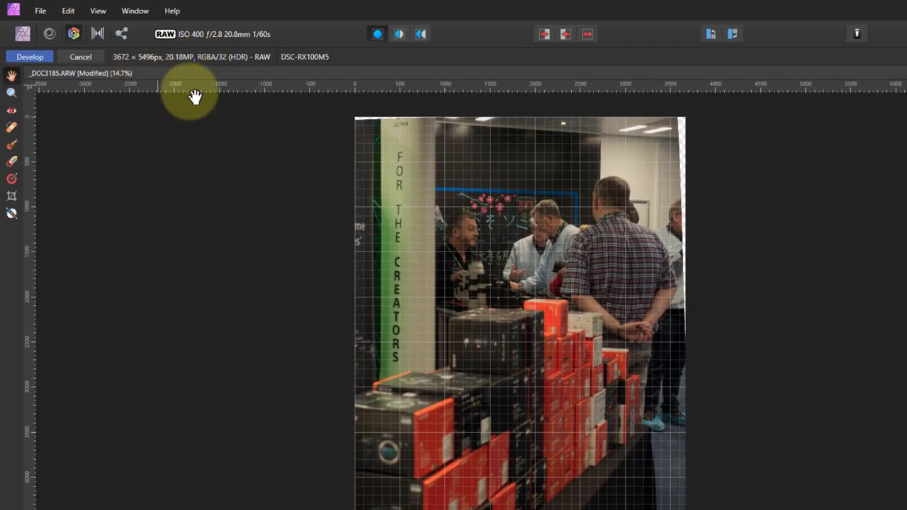
# - Hide the grid overlay on the photo again
pyautogui.click(104, 12)
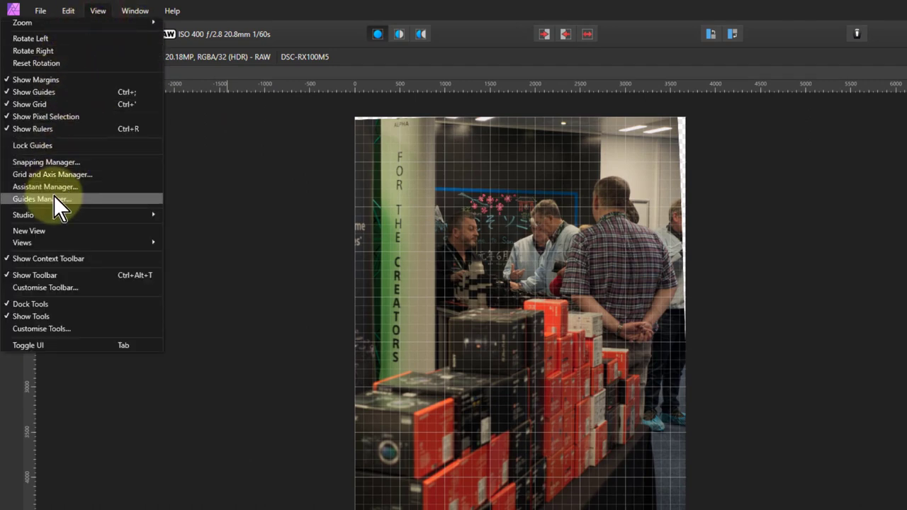
pyautogui.click(63, 175)
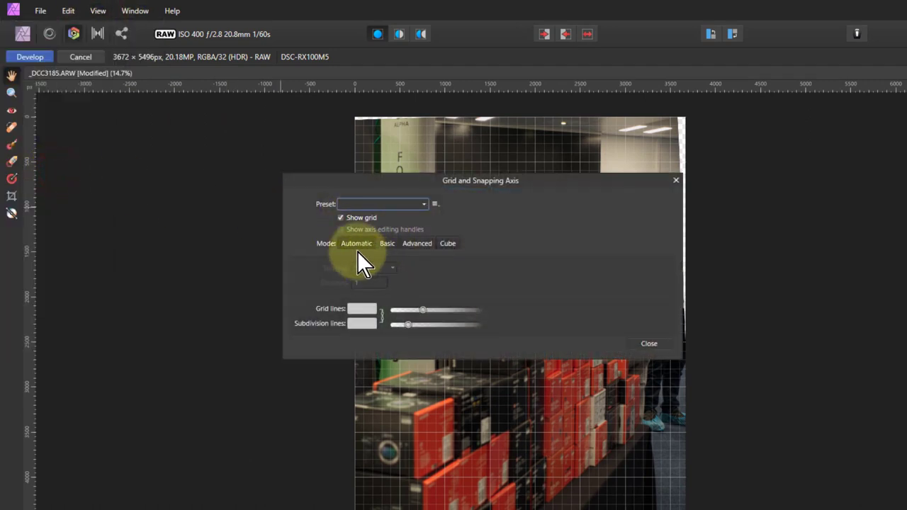
pyautogui.click(340, 218)
pyautogui.click(648, 344)
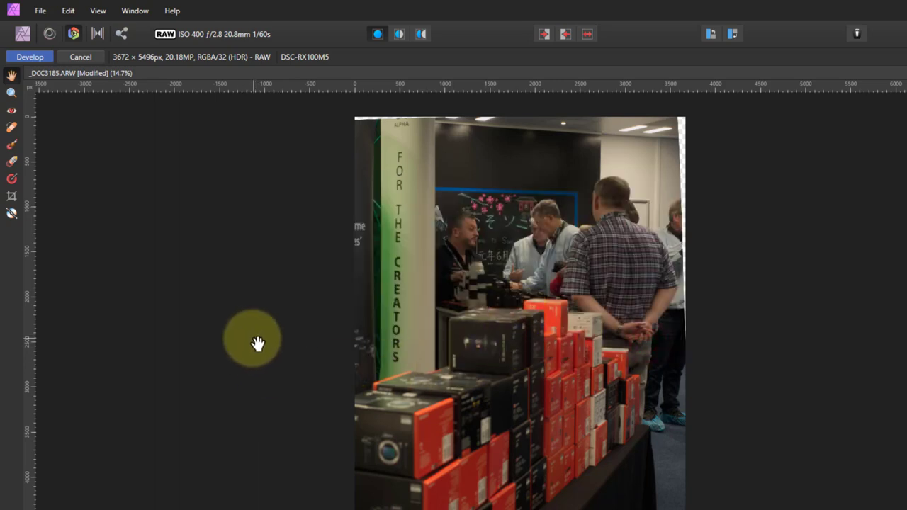
# - Neutralise the white balance by sampling the ceiling light in the photo's upper part, and develop the raw image
pyautogui.click(11, 214)
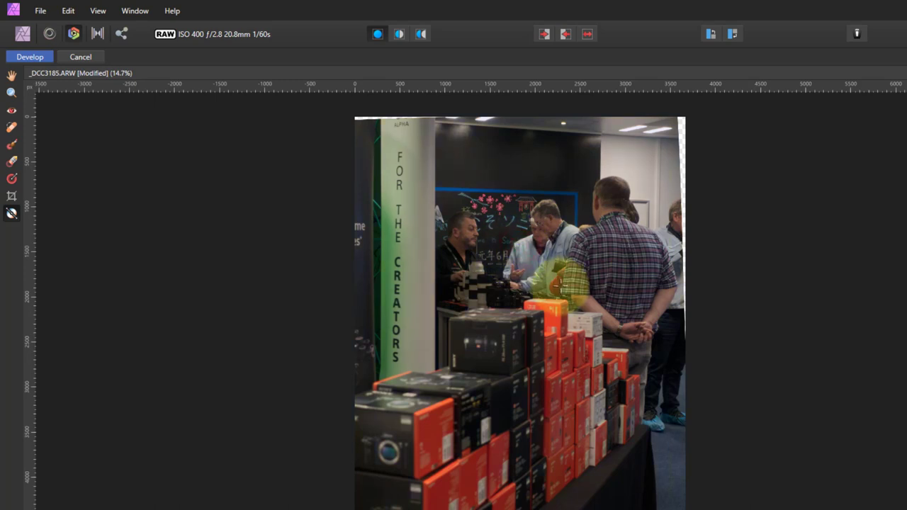
pyautogui.click(631, 128)
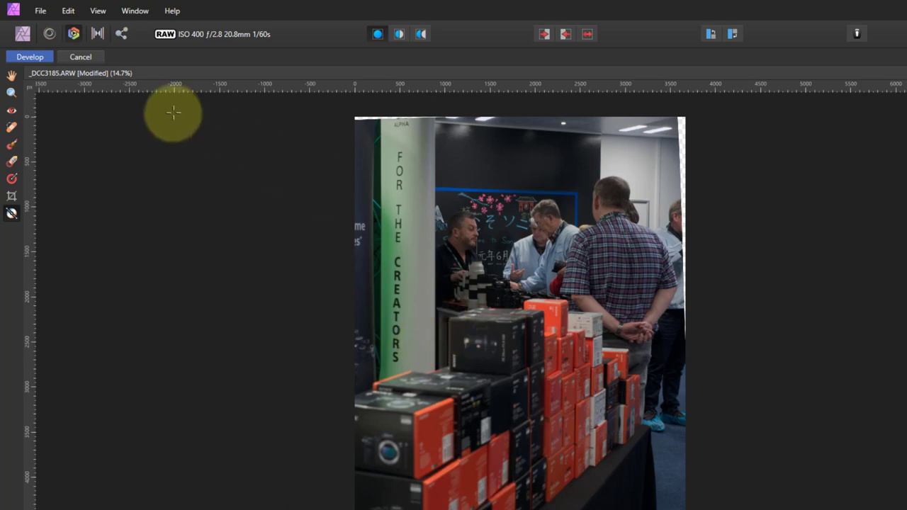
pyautogui.click(34, 58)
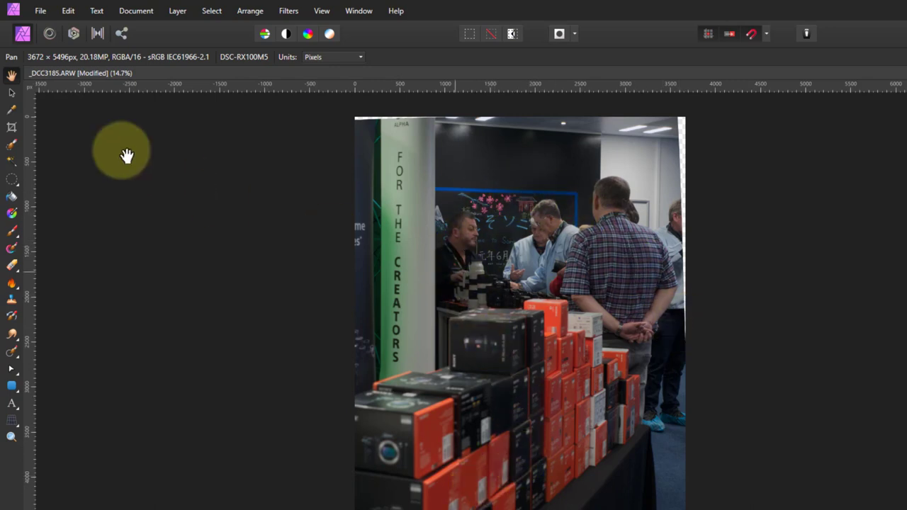
# - Frame an unconstrained crop of about 2676 x 2809 px around the banner, the men and the upper boxes
pyautogui.click(11, 127)
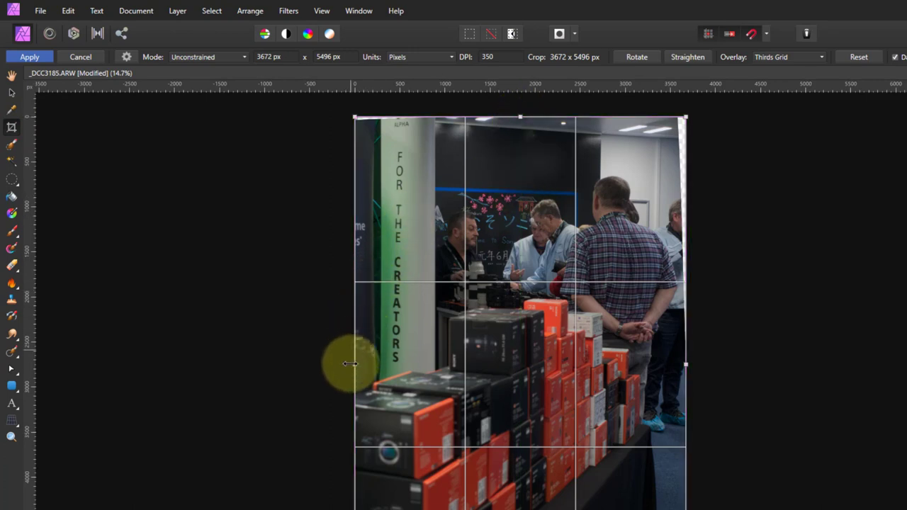
pyautogui.moveTo(355, 364); pyautogui.dragTo(378, 366)
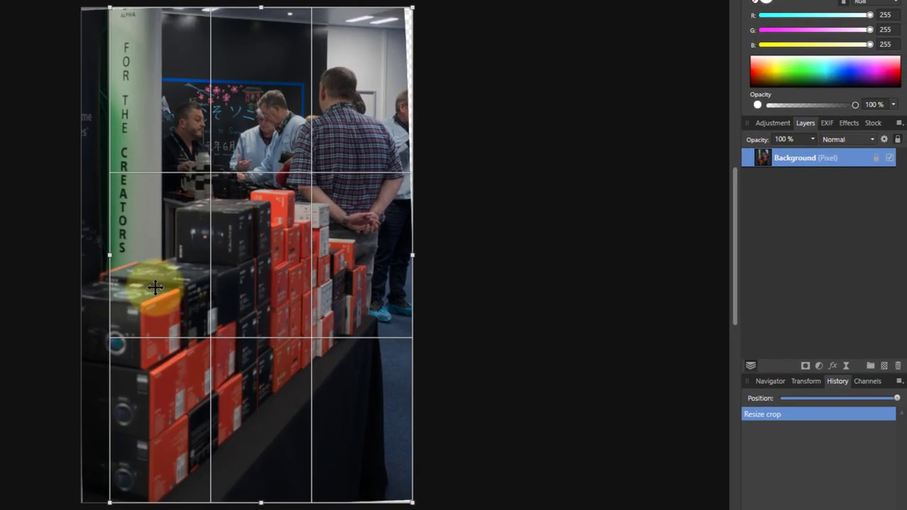
pyautogui.click(412, 254)
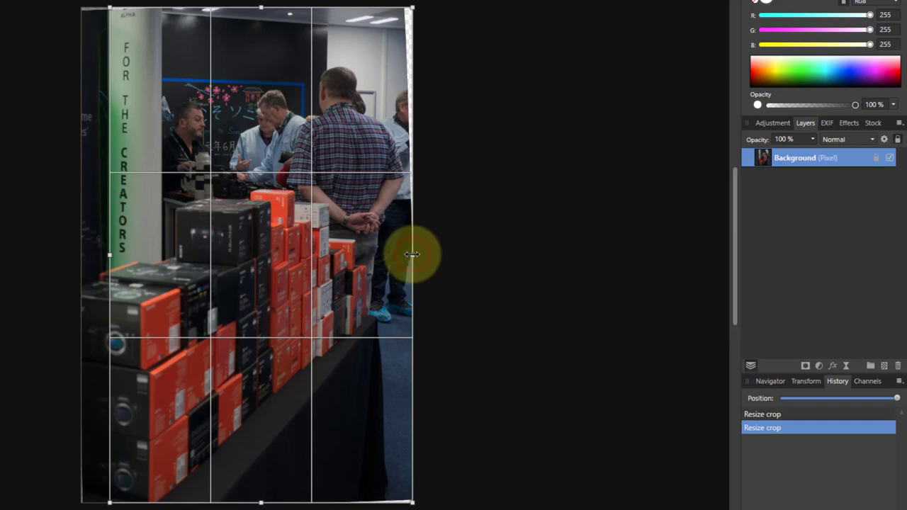
pyautogui.moveTo(412, 253); pyautogui.dragTo(351, 260)
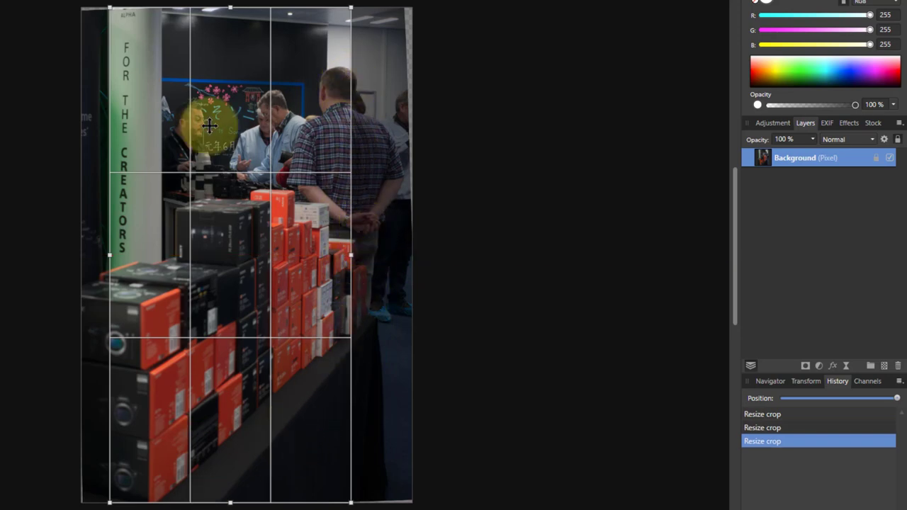
pyautogui.moveTo(232, 7); pyautogui.dragTo(232, 29)
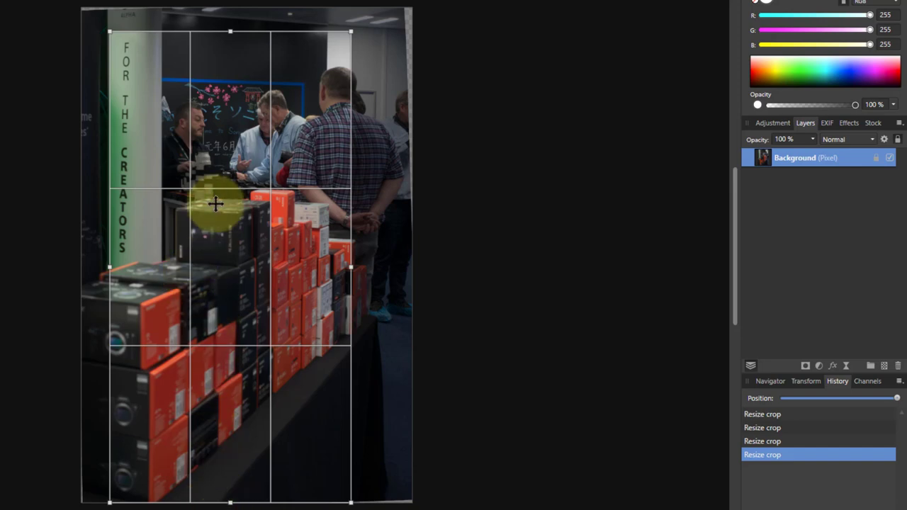
pyautogui.moveTo(228, 503); pyautogui.dragTo(226, 290)
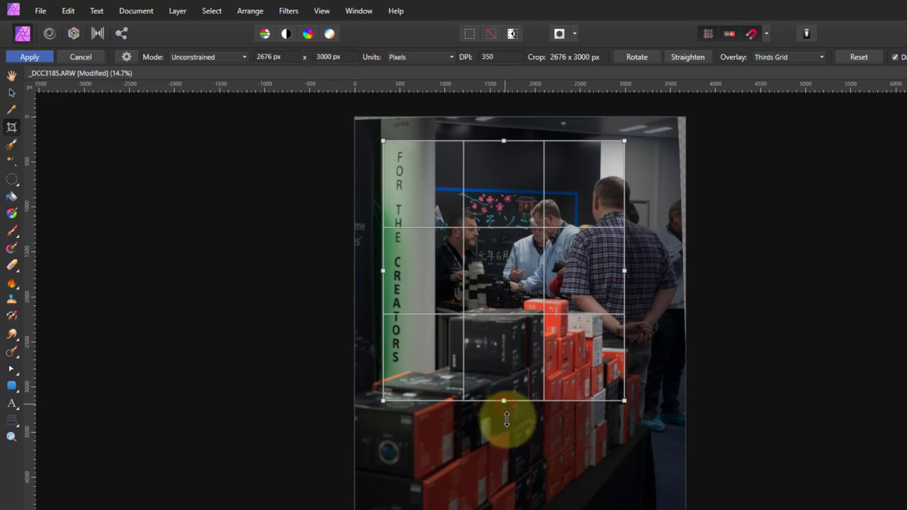
pyautogui.moveTo(504, 405); pyautogui.dragTo(505, 394)
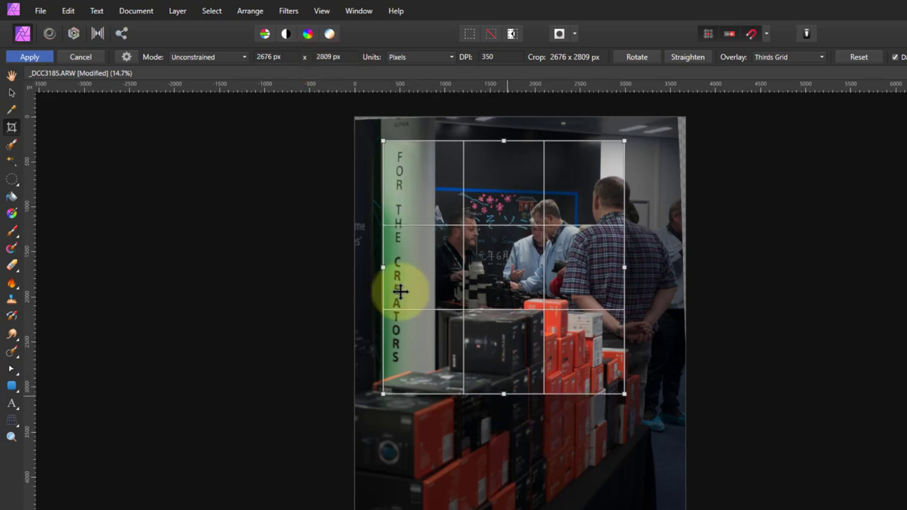
# - Set the crop height to 2676 px to make the frame square, and apply the crop
pyautogui.click(326, 62)
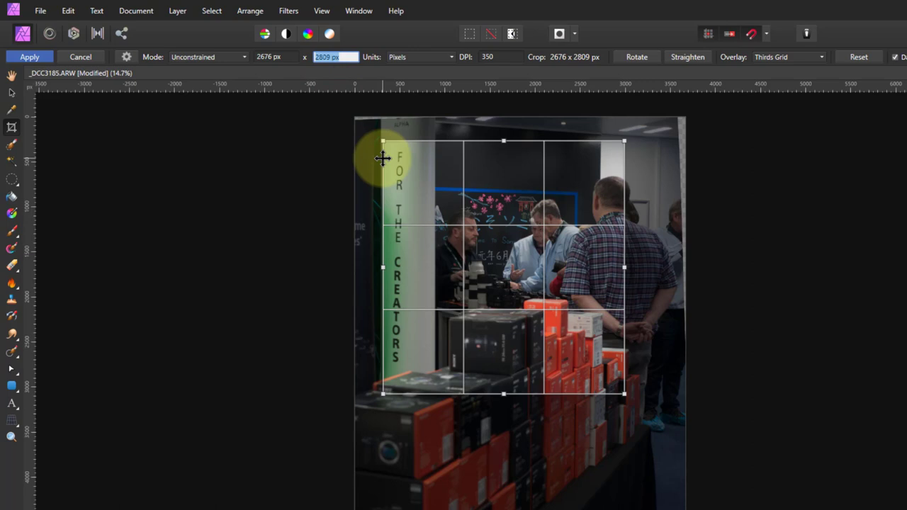
pyautogui.write('2676')
pyautogui.press('Return')
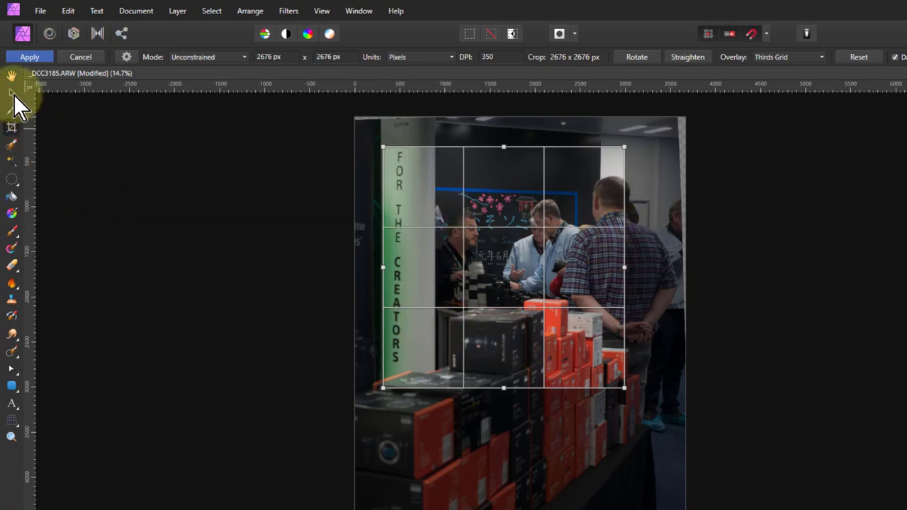
pyautogui.click(29, 57)
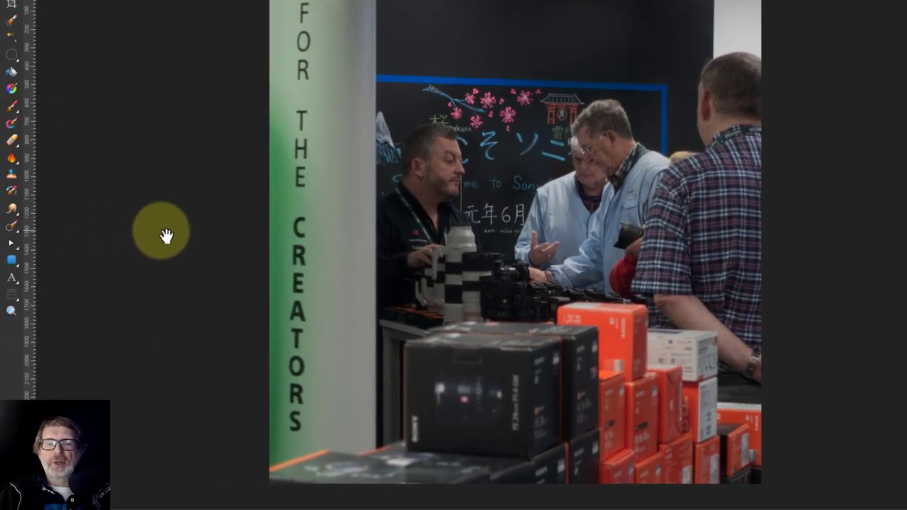
# - Correct the photo's perspective with the grid hidden, moving its upper-left corner slightly outward and upper-right corner slightly inward, and apply it
pyautogui.click(12, 298)
pyautogui.scroll(4, 170, 212)
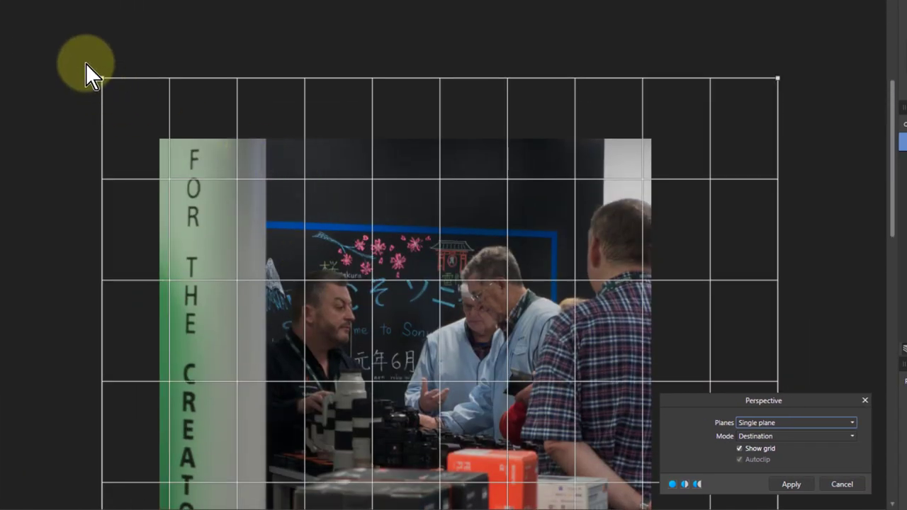
pyautogui.moveTo(102, 78); pyautogui.dragTo(91, 78)
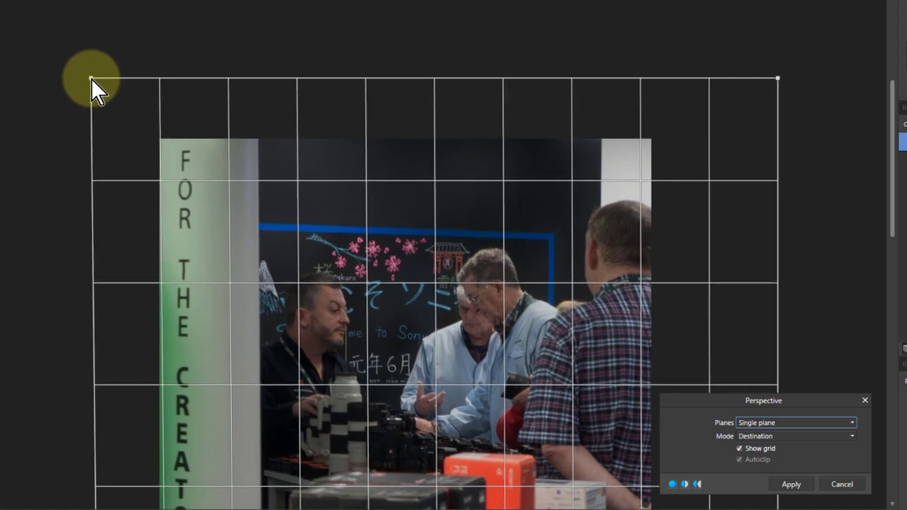
pyautogui.click(740, 450)
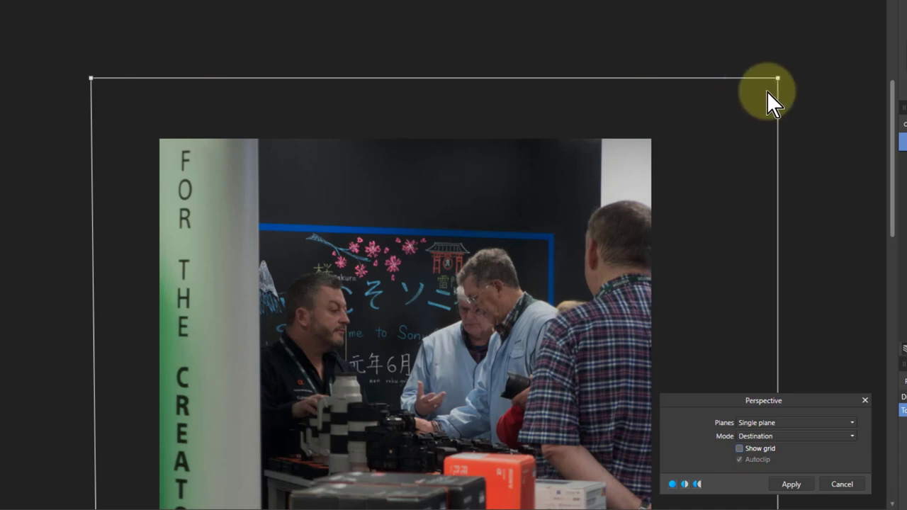
pyautogui.moveTo(778, 78); pyautogui.dragTo(773, 78)
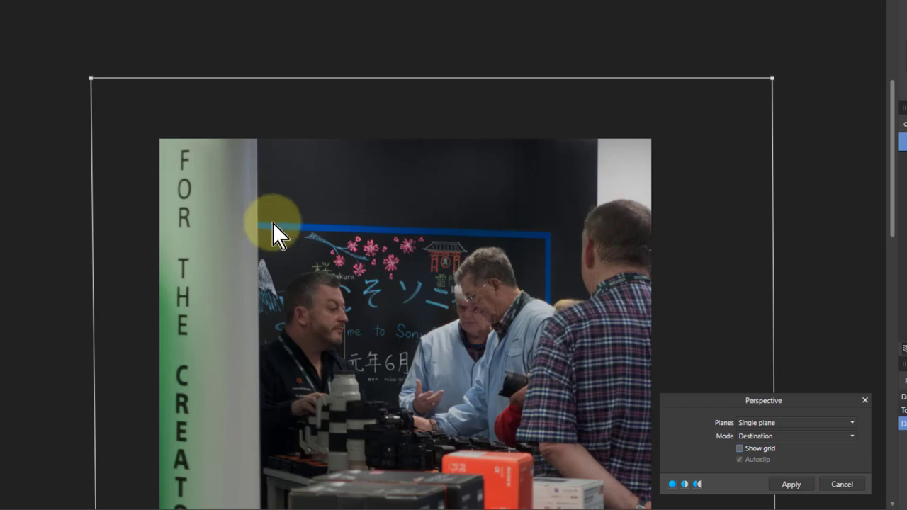
pyautogui.scroll(-3, 193, 184)
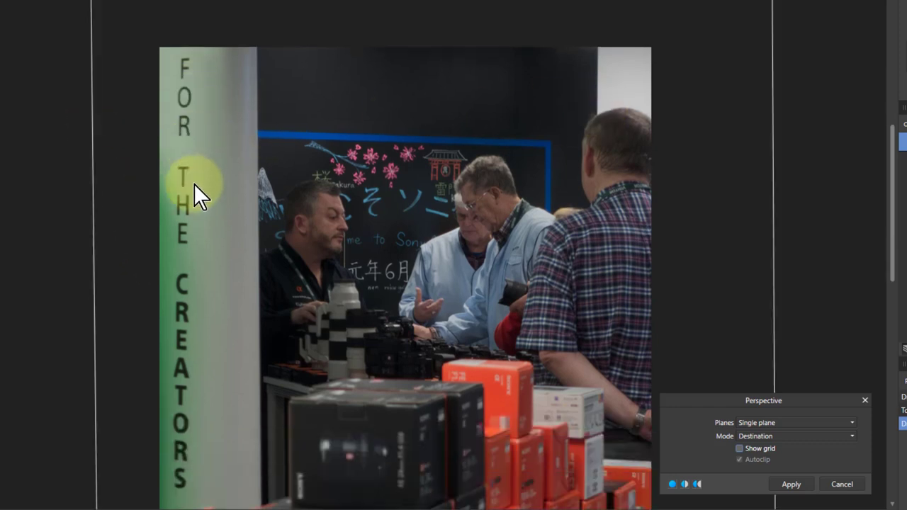
pyautogui.click(791, 484)
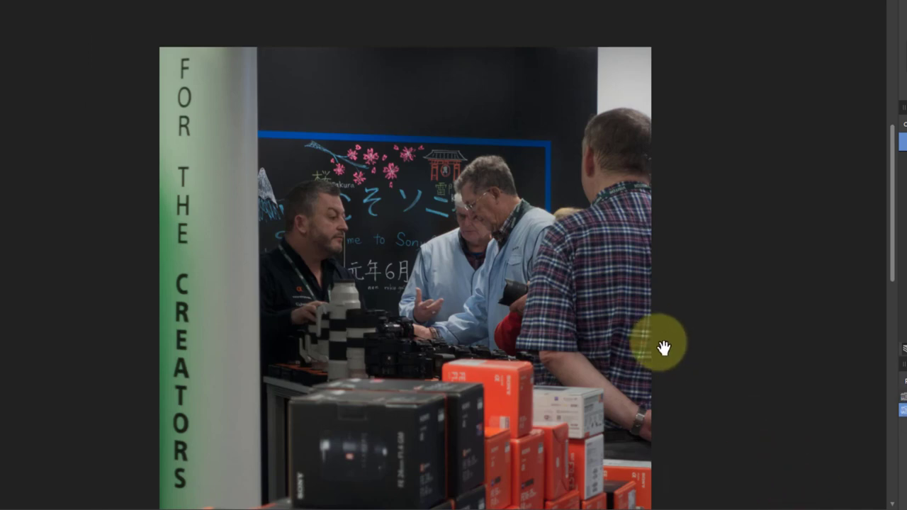
# - Add a live Denoise filter to the Background layer with luminance at 16 %, judging it on the face of the man beside the banner
pyautogui.scroll(-2, 663, 347)
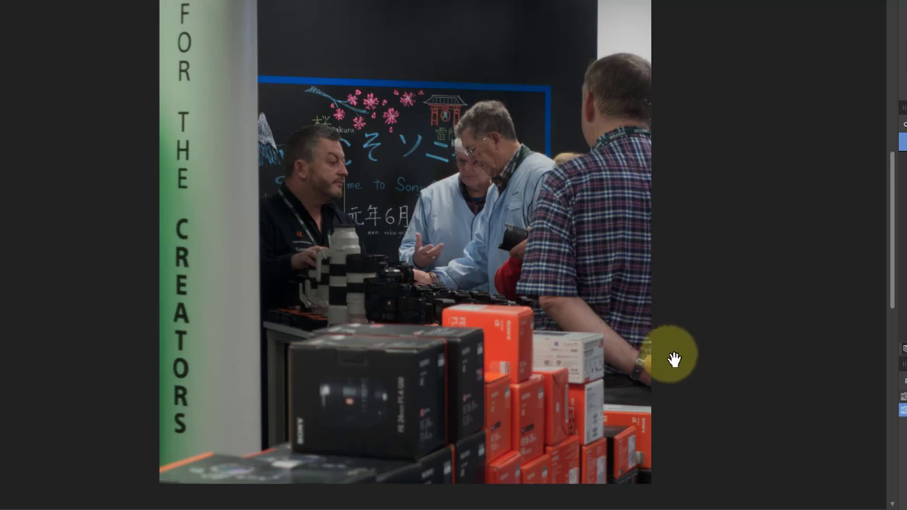
pyautogui.moveTo(673, 360); pyautogui.dragTo(682, 378)
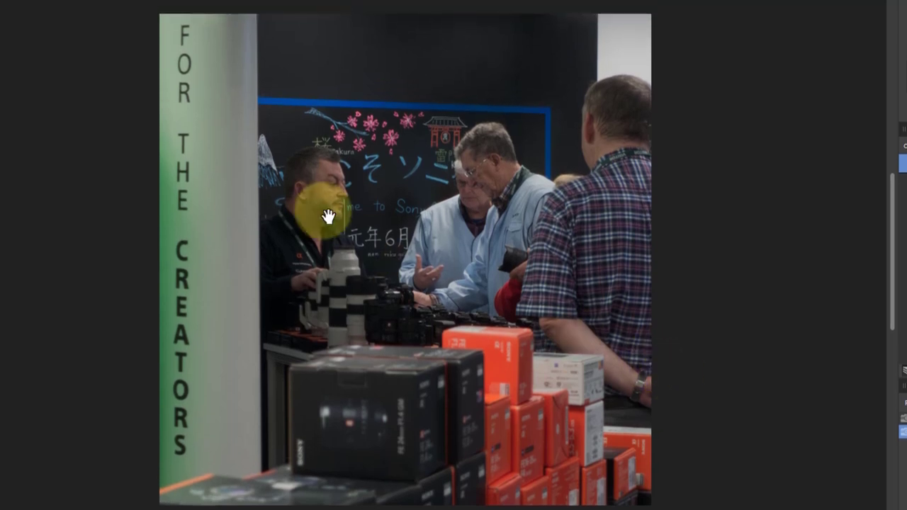
pyautogui.scroll(5, 307, 182)
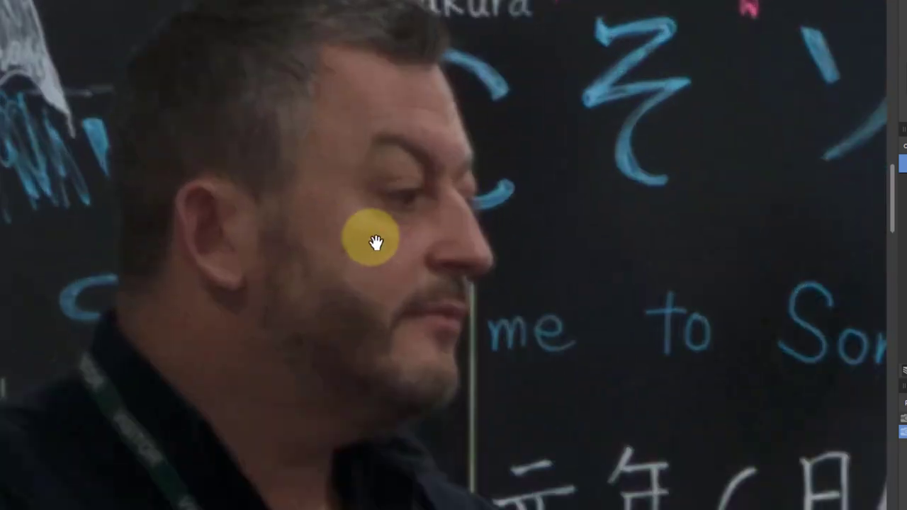
pyautogui.scroll(3, 375, 243)
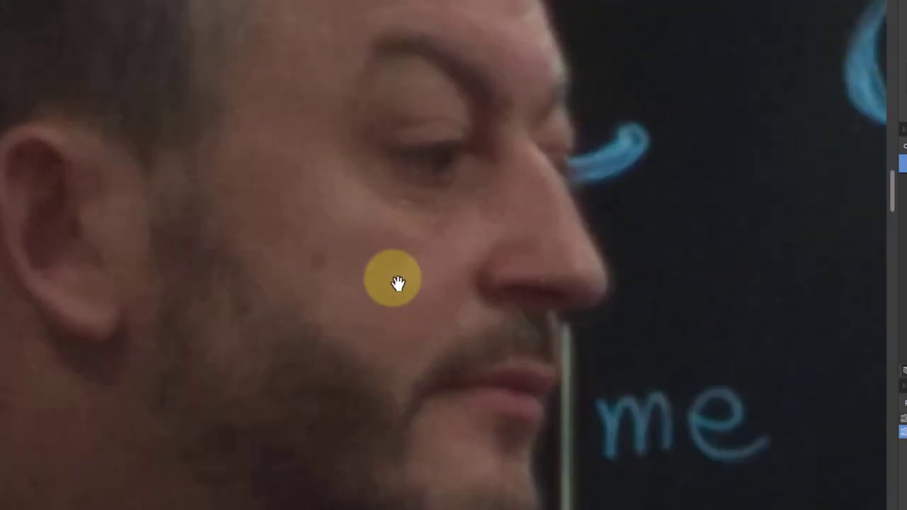
pyautogui.scroll(-1, 399, 284)
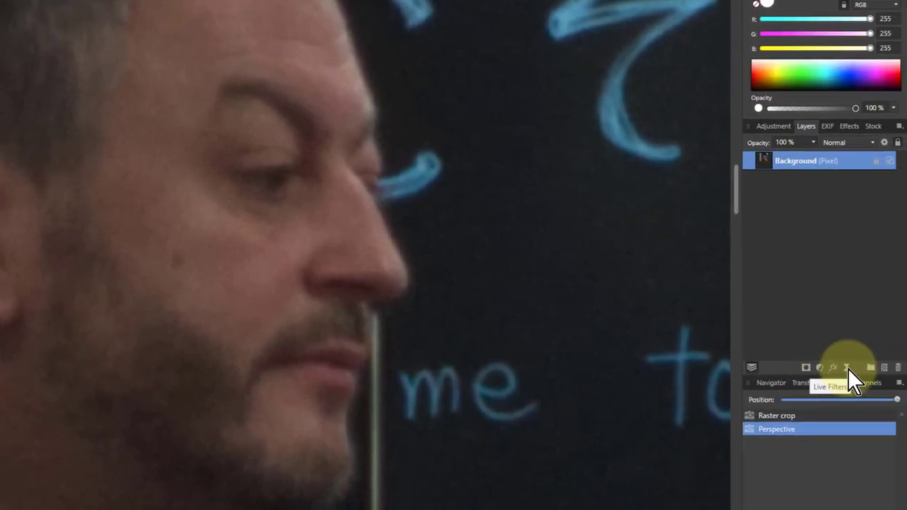
pyautogui.click(847, 369)
pyautogui.click(776, 211)
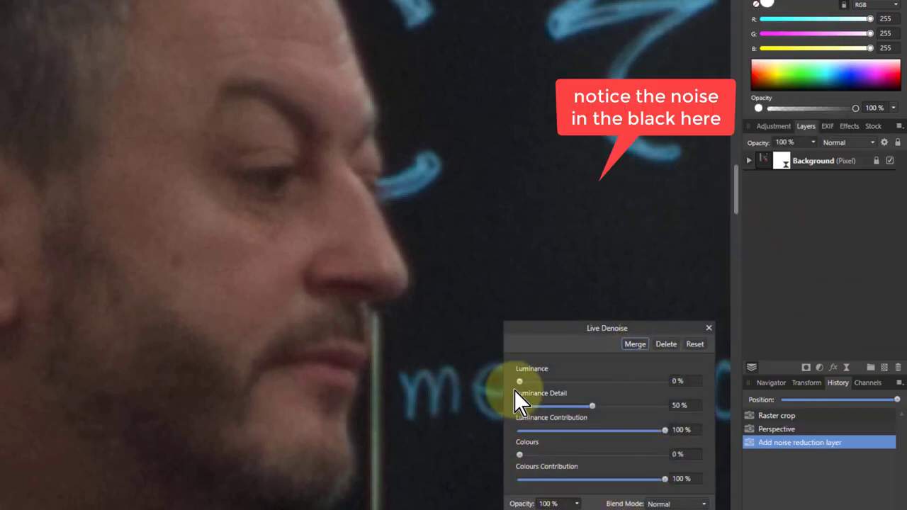
pyautogui.moveTo(518, 380); pyautogui.dragTo(541, 382)
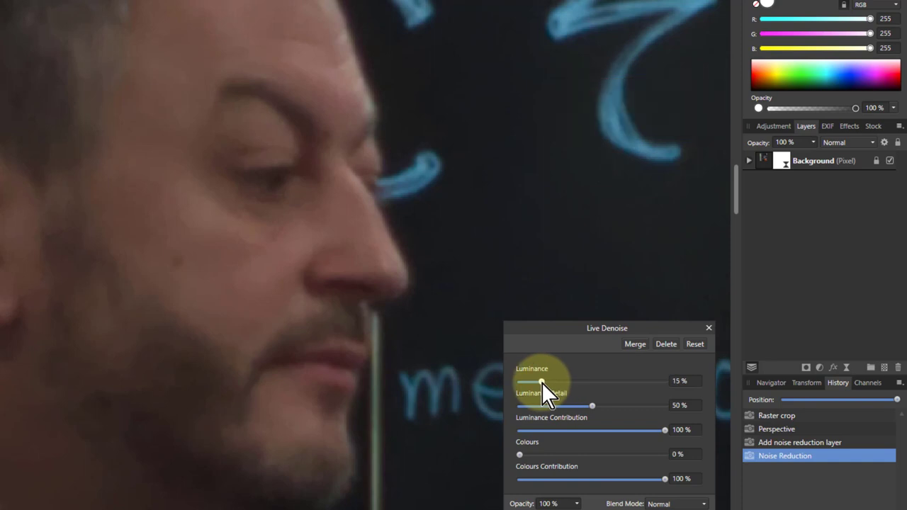
pyautogui.moveTo(542, 383); pyautogui.dragTo(542, 383)
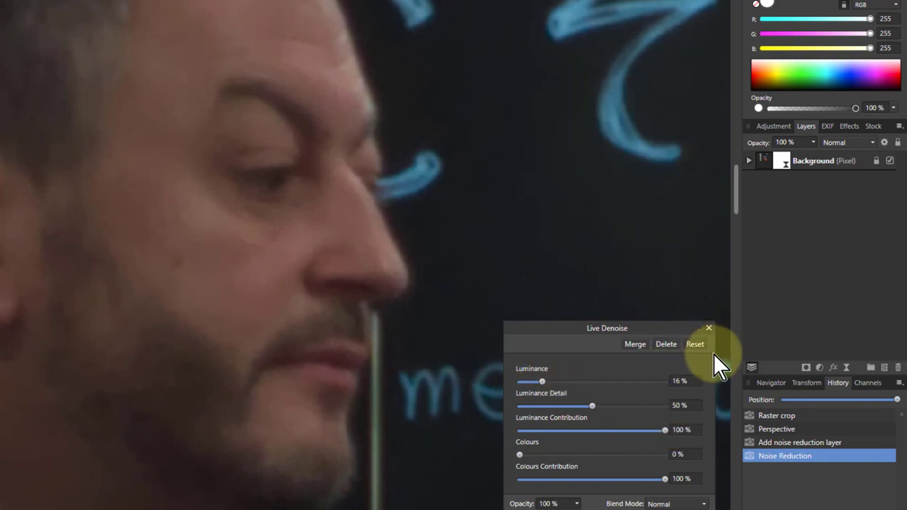
pyautogui.click(708, 328)
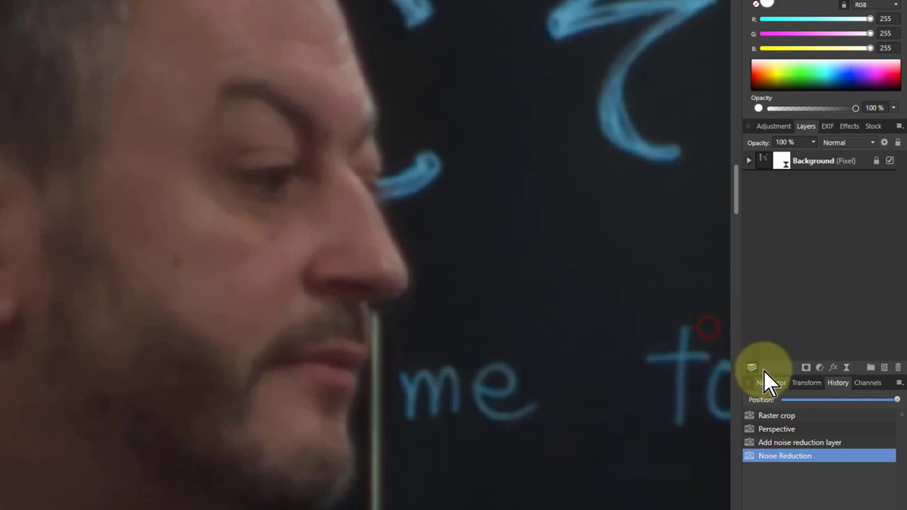
# - Add a live High Pass filter to the Background layer with a 0.9 px radius, Monochrome enabled and the Linear Light blend mode
pyautogui.click(764, 160)
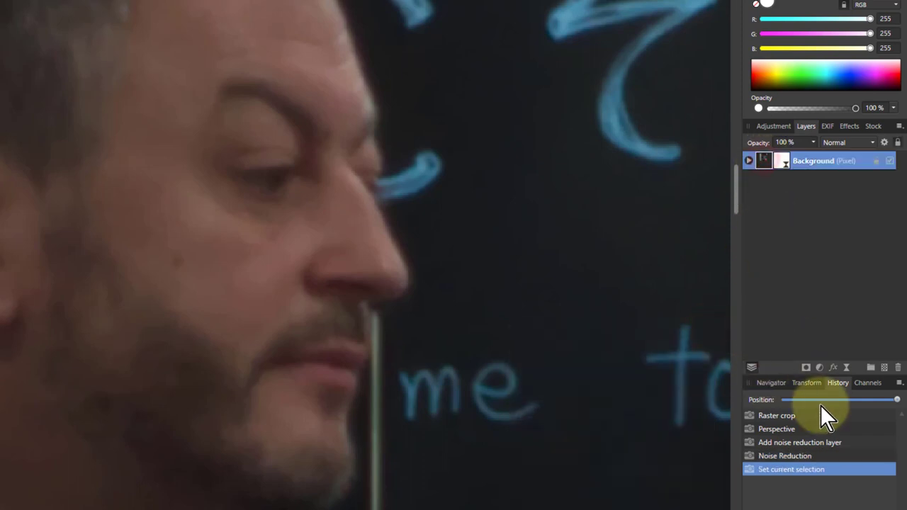
pyautogui.click(848, 367)
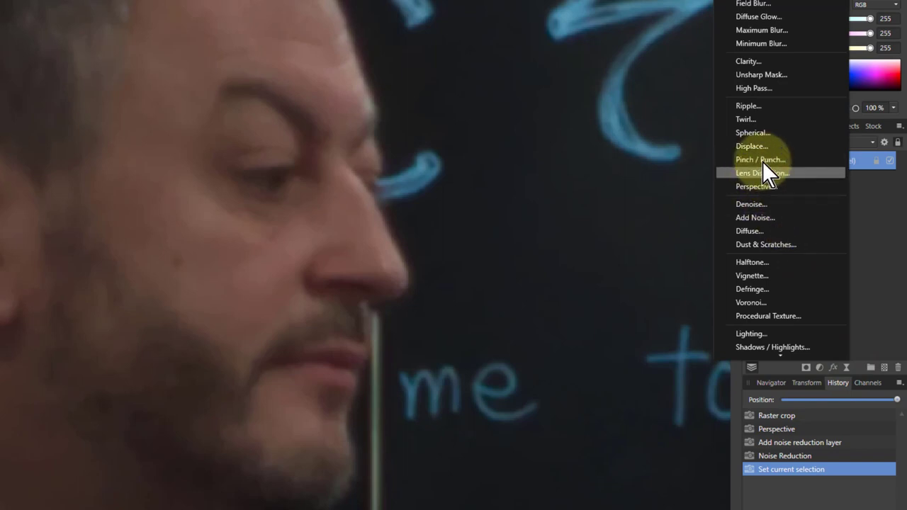
pyautogui.click(754, 88)
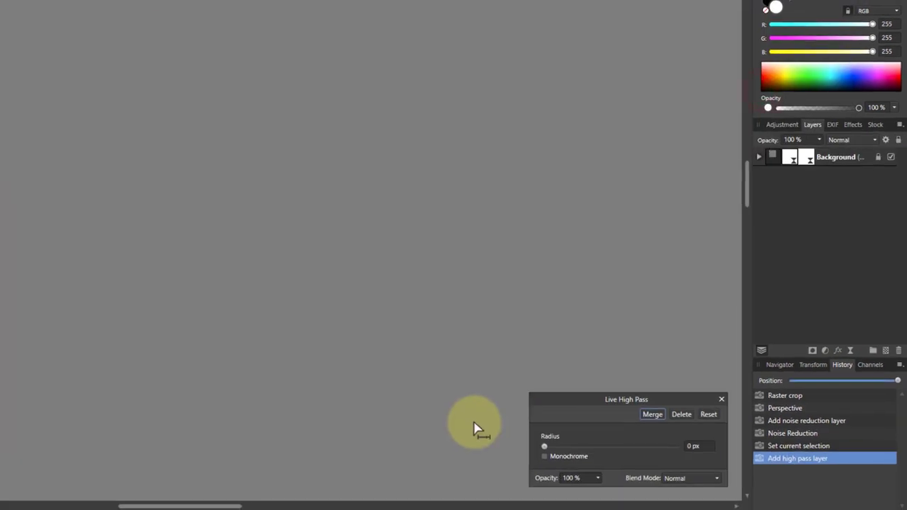
pyautogui.moveTo(543, 446); pyautogui.dragTo(573, 446)
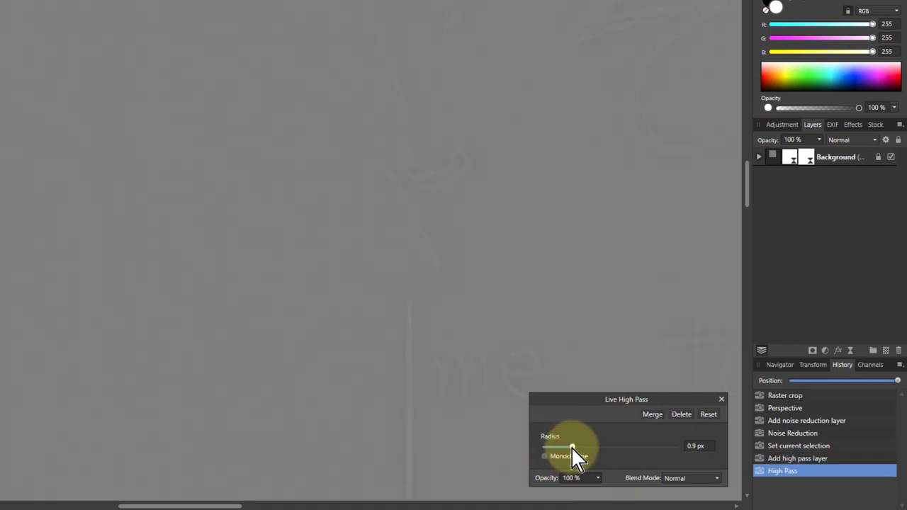
pyautogui.click(544, 456)
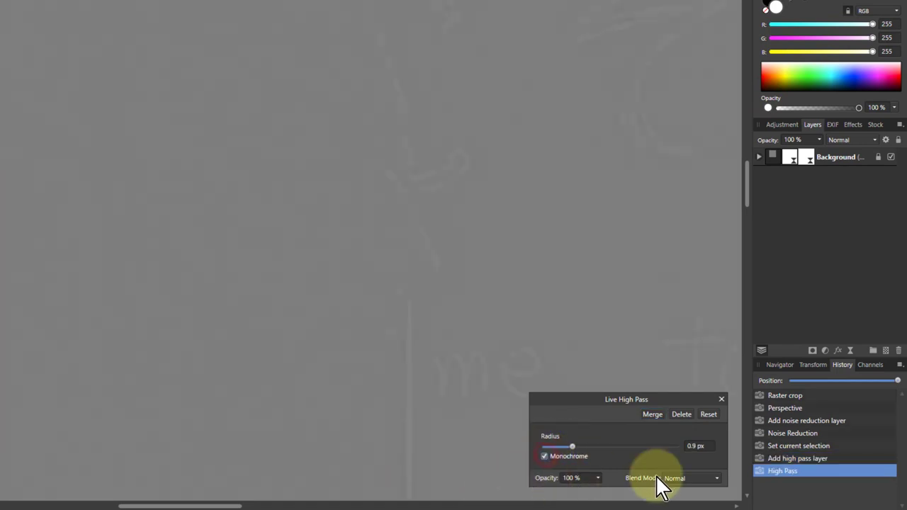
pyautogui.click(691, 479)
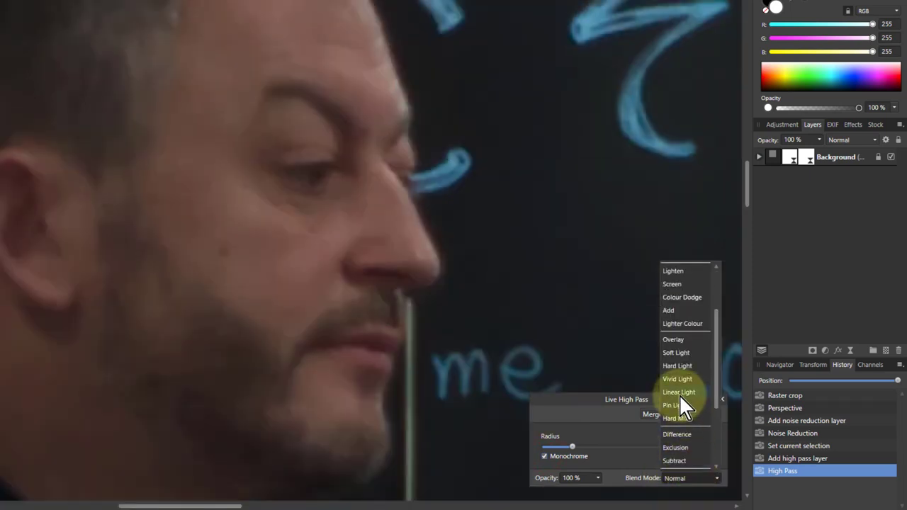
pyautogui.click(679, 392)
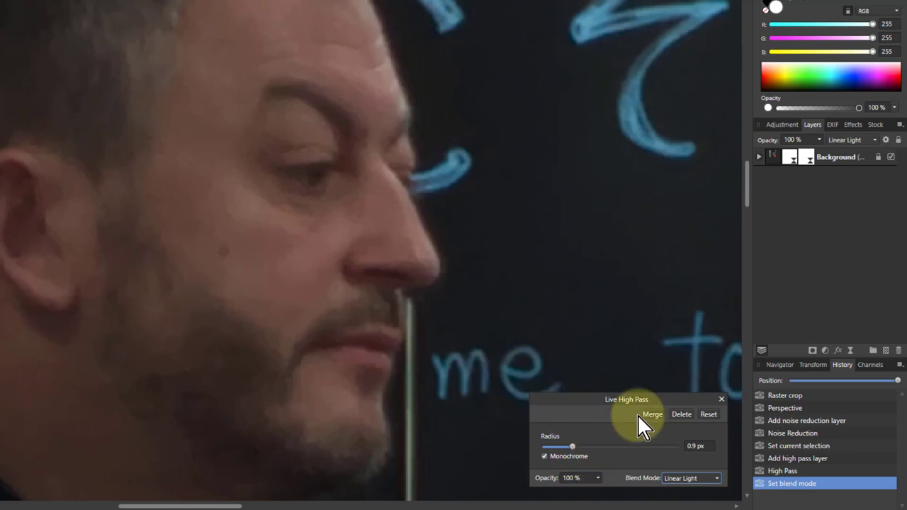
# - Duplicate the High Pass filter layer under Background and set the radius to 0.1 px
pyautogui.click(759, 156)
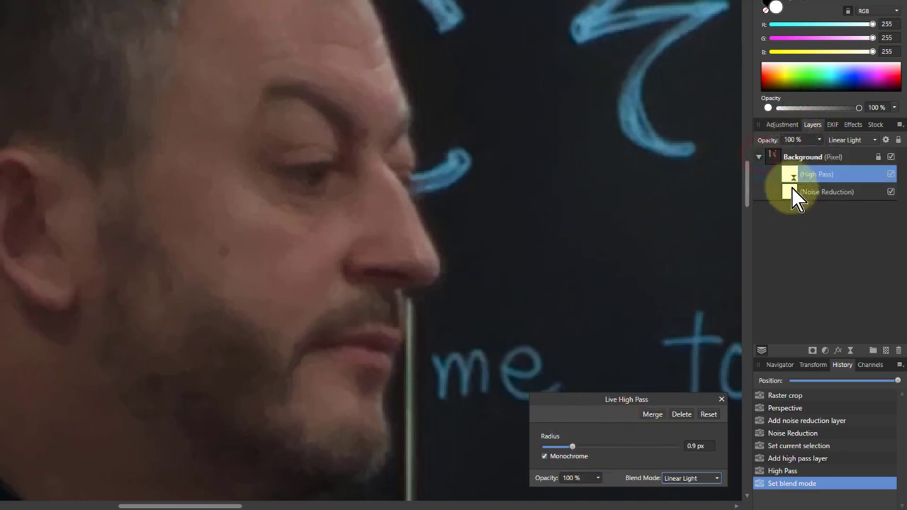
pyautogui.click(794, 177)
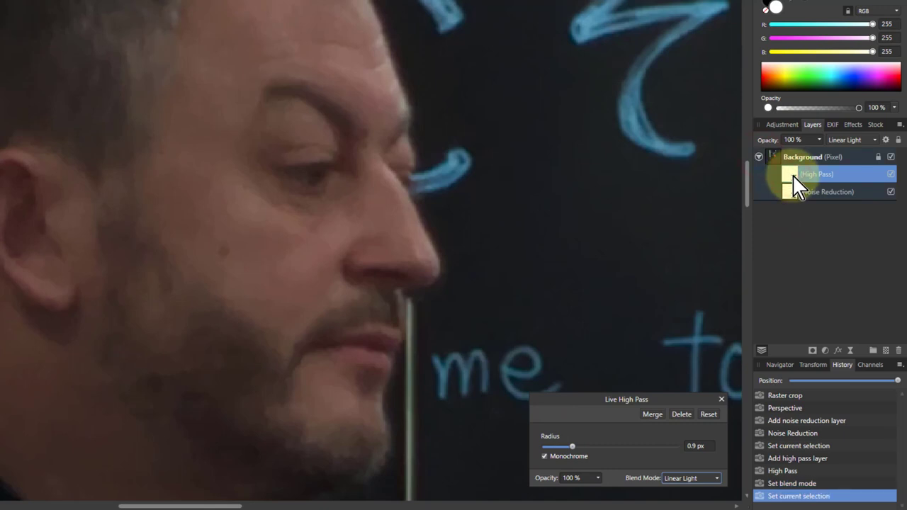
pyautogui.hotkey('ctrl', 'j')
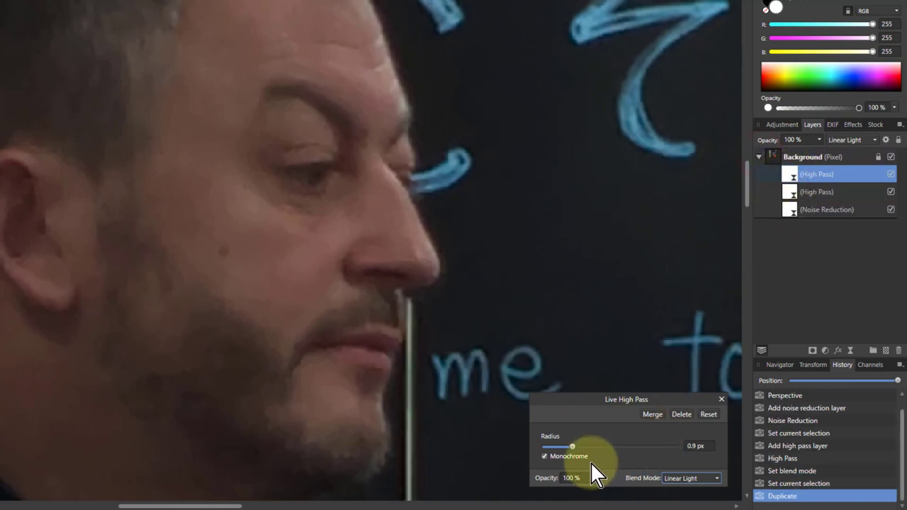
pyautogui.moveTo(573, 448); pyautogui.dragTo(547, 449)
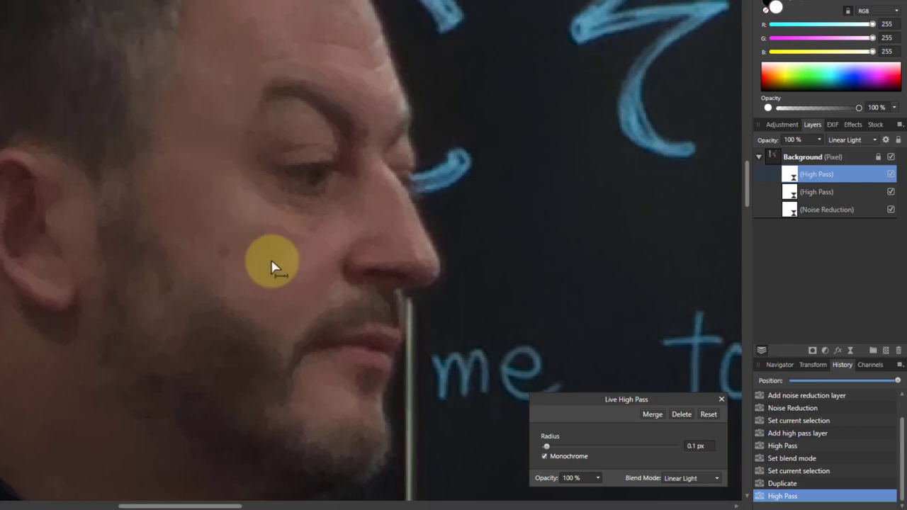
# - Add a live Gaussian Blur to the Background layer with a 0.1 px radius and Preserve Alpha enabled
pyautogui.click(785, 158)
pyautogui.keyDown('shift'); pyautogui.click(796, 206); pyautogui.keyUp('shift')
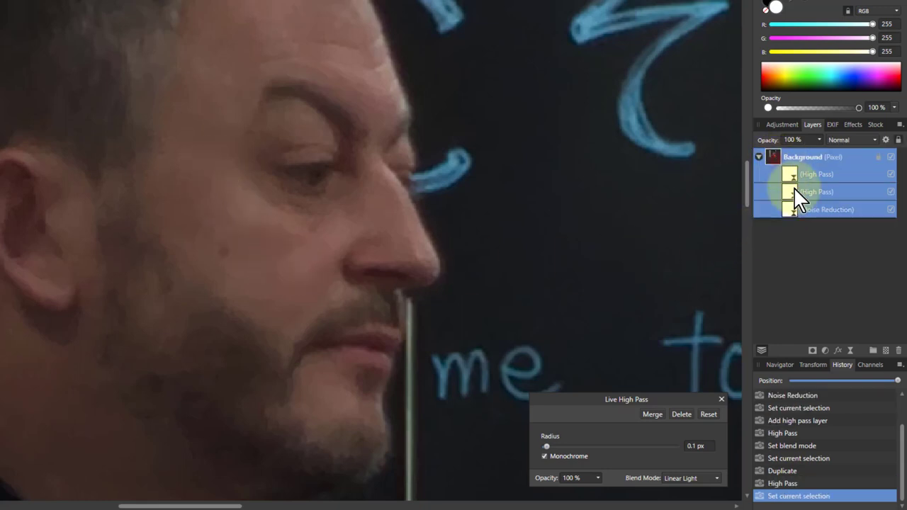
pyautogui.click(850, 350)
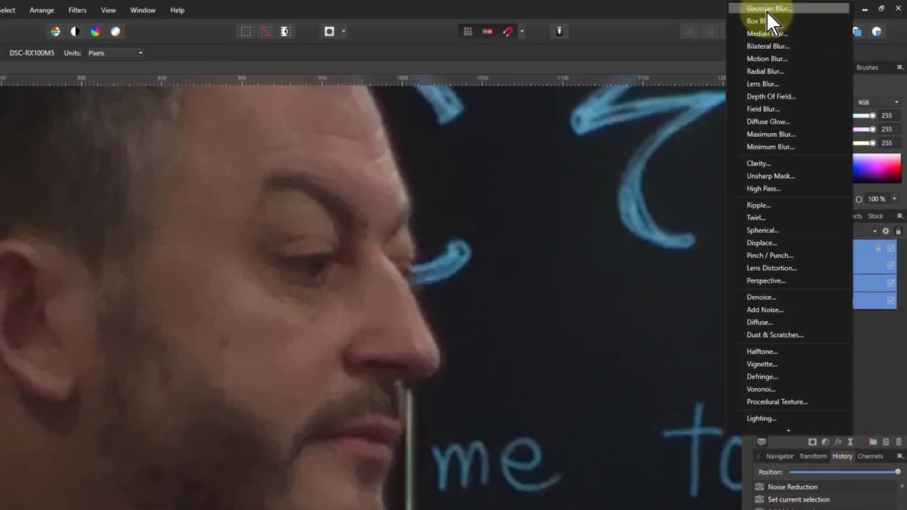
pyautogui.click(766, 10)
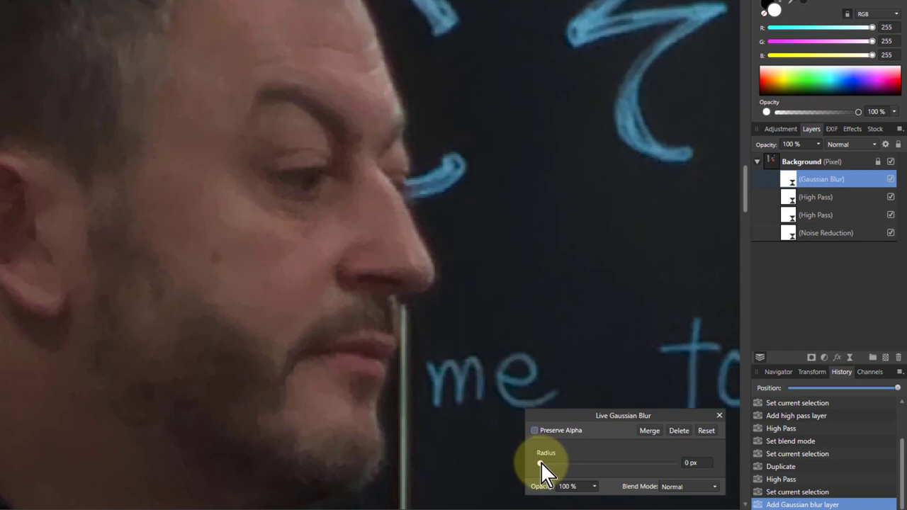
pyautogui.moveTo(541, 462); pyautogui.dragTo(542, 464)
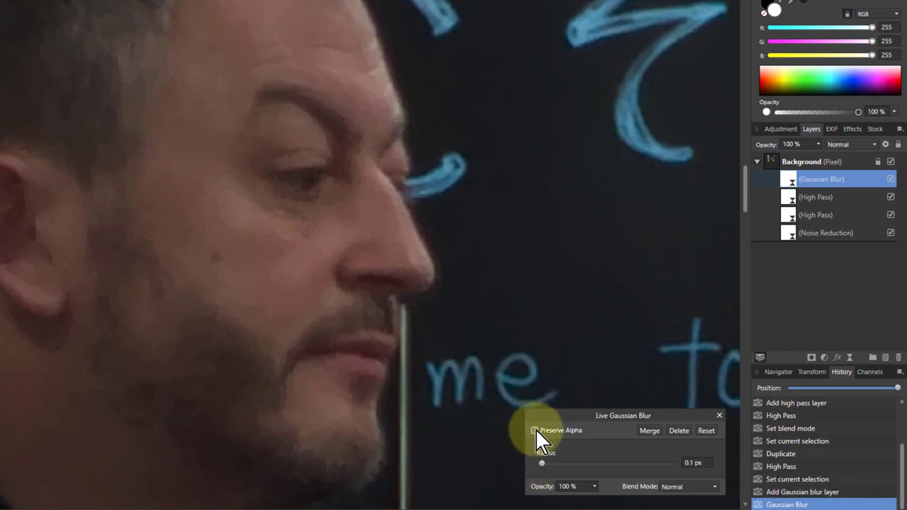
pyautogui.click(534, 430)
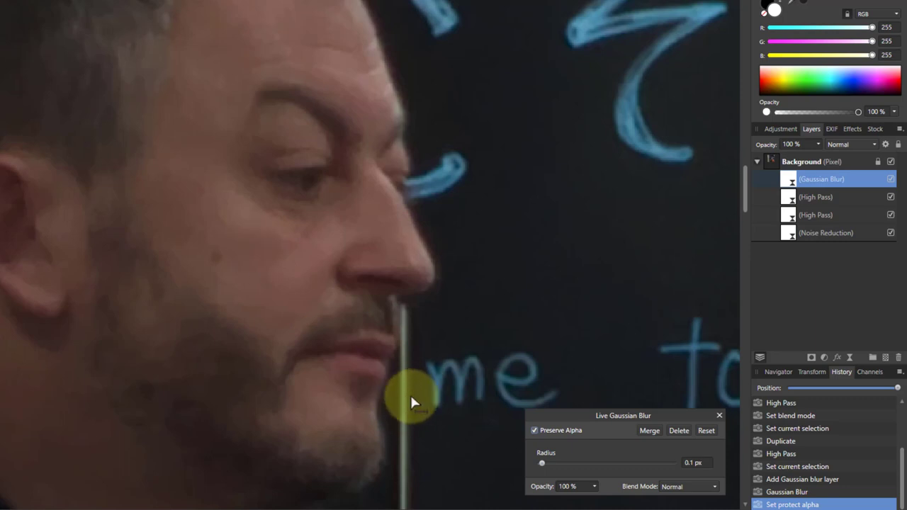
pyautogui.click(543, 463)
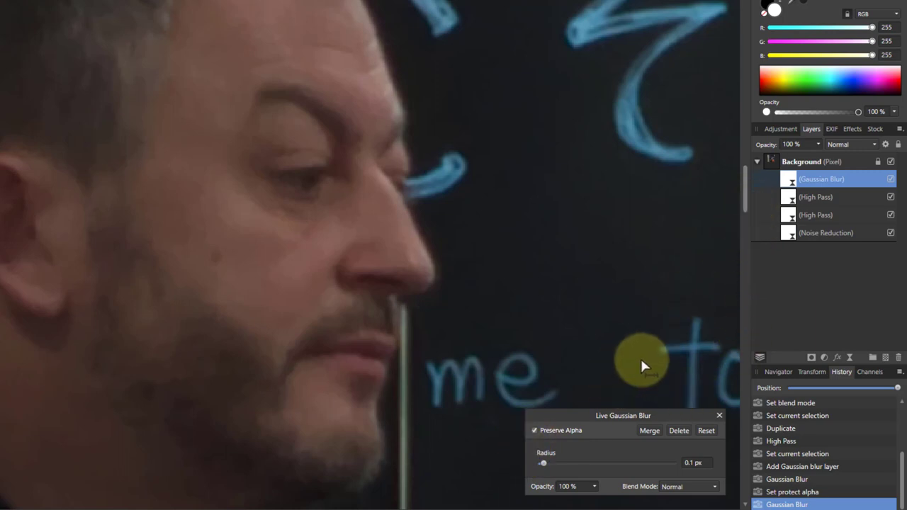
pyautogui.click(719, 416)
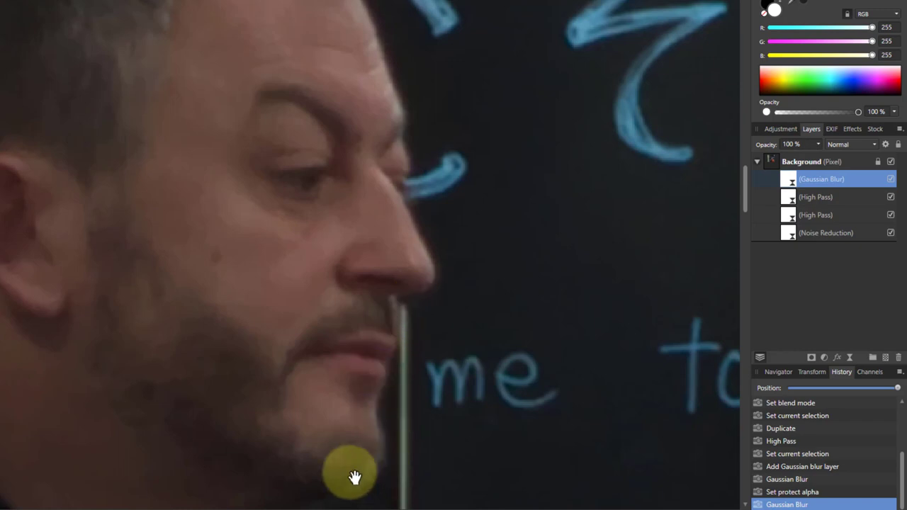
# - Select the white wall area above the plaid-shirted man's head on the Background layer using a 46.9 px Selection Brush with Snap to edges enabled
pyautogui.click(775, 167)
pyautogui.hotkey('ctrl', '0')
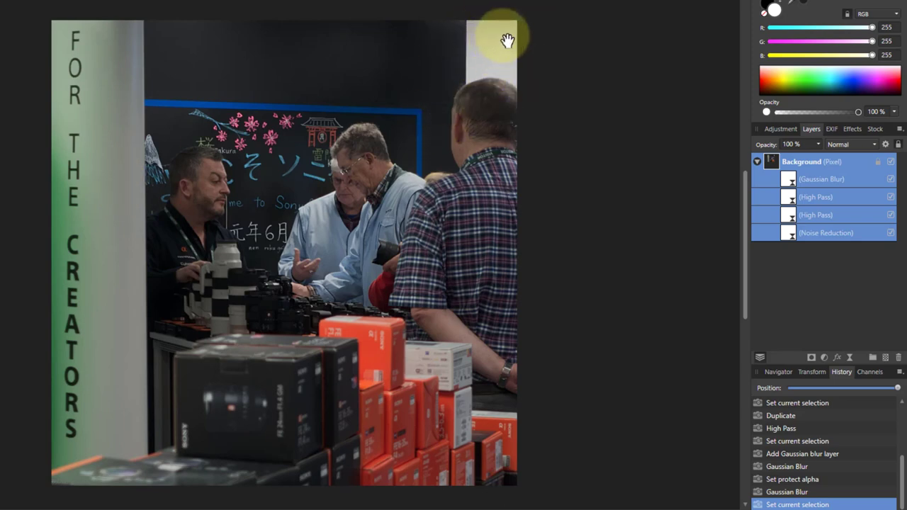
pyautogui.scroll(2, 508, 40)
pyautogui.scroll(1, 517, 68)
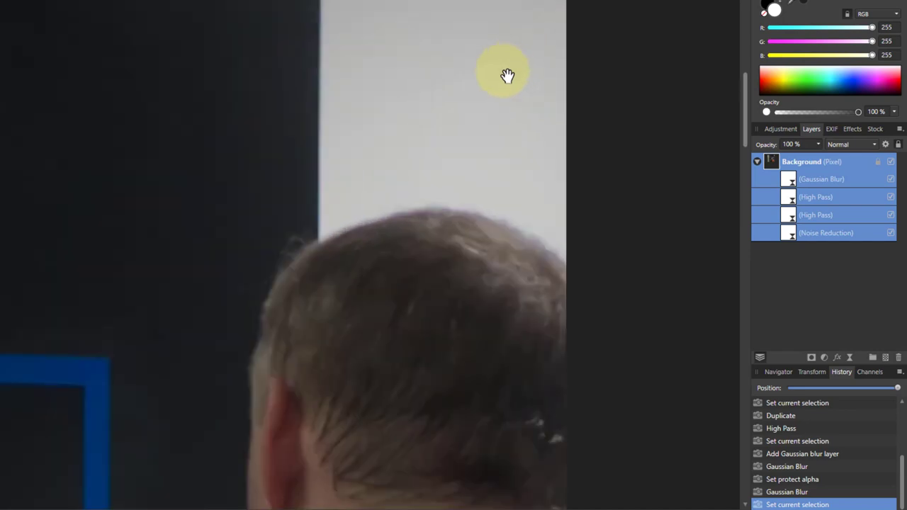
pyautogui.scroll(2, 473, 104)
pyautogui.scroll(-1, 472, 103)
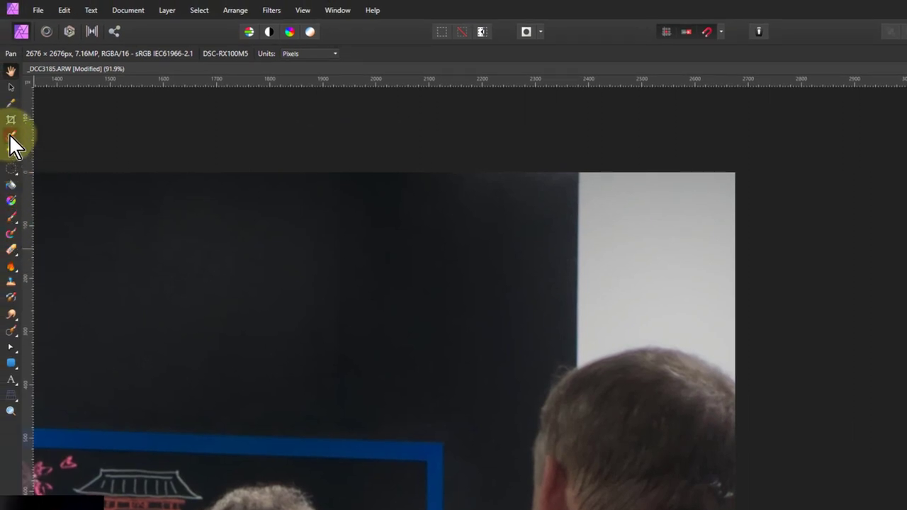
pyautogui.click(11, 134)
pyautogui.click(177, 54)
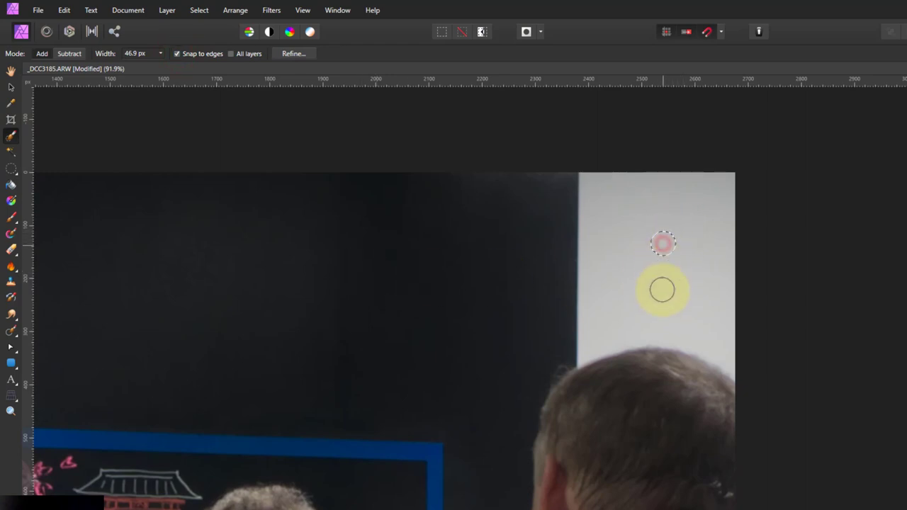
pyautogui.moveTo(621, 228)
pyautogui.mouseDown()
pyautogui.moveTo(672, 279)
pyautogui.moveTo(681, 278)
pyautogui.moveTo(691, 228)
pyautogui.moveTo(666, 210)
pyautogui.moveTo(649, 218)
pyautogui.moveTo(863, 260)
pyautogui.moveTo(605, 251)
pyautogui.moveTo(644, 206)
pyautogui.moveTo(703, 198)
pyautogui.moveTo(722, 219)
pyautogui.moveTo(729, 303)
pyautogui.moveTo(670, 310)
pyautogui.moveTo(748, 361)
pyautogui.moveTo(668, 229)
pyautogui.moveTo(599, 159)
pyautogui.moveTo(599, 180)
pyautogui.moveTo(704, 180)
pyautogui.moveTo(740, 195)
pyautogui.moveTo(718, 186)
pyautogui.mouseUp()
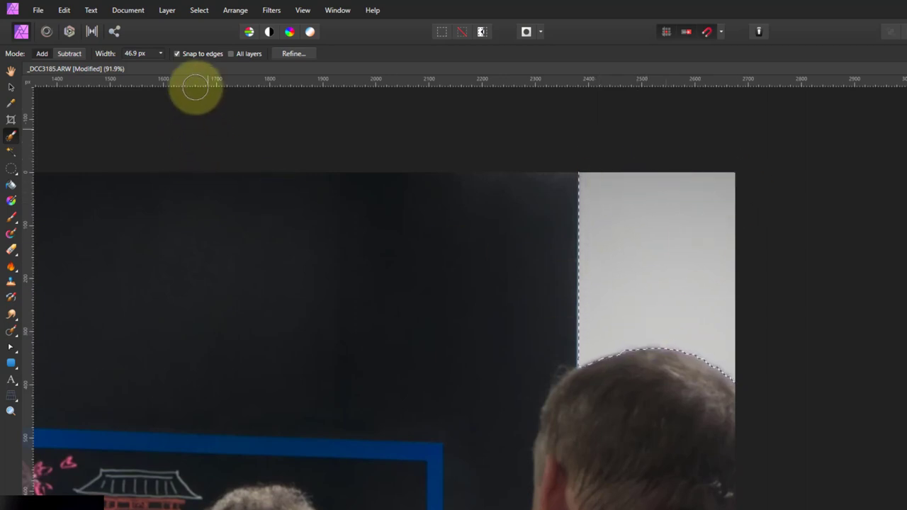
# - Extend the selection over the dark strip beside the white wall with Snap to edges disabled, and refine it with matte edges and 10 % border width
pyautogui.click(176, 54)
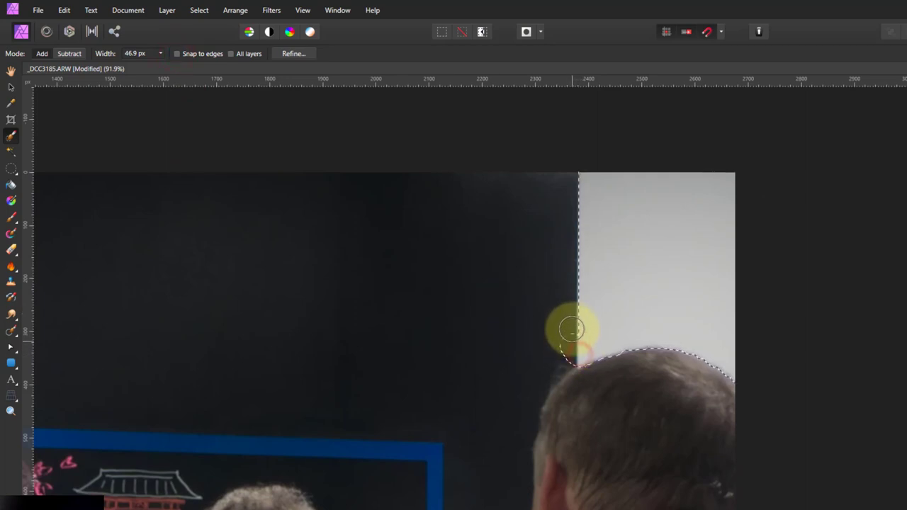
pyautogui.moveTo(572, 329); pyautogui.dragTo(575, 153)
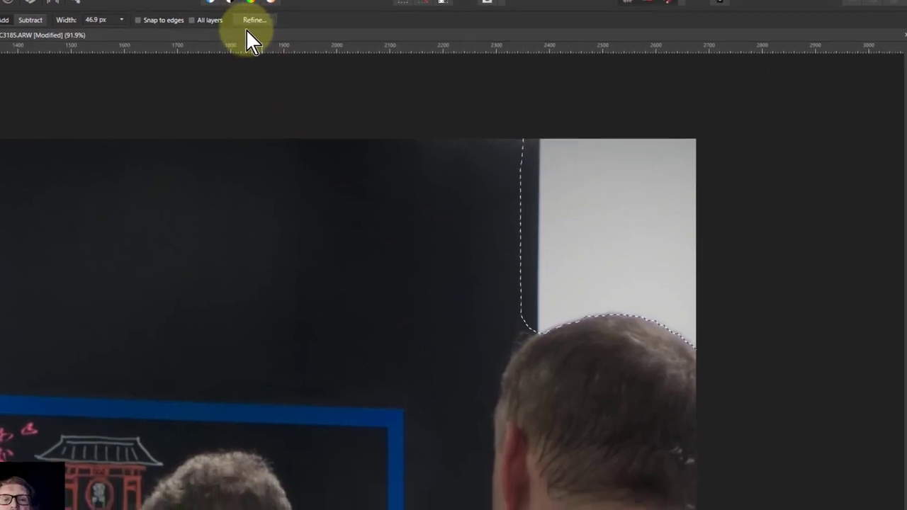
pyautogui.click(293, 54)
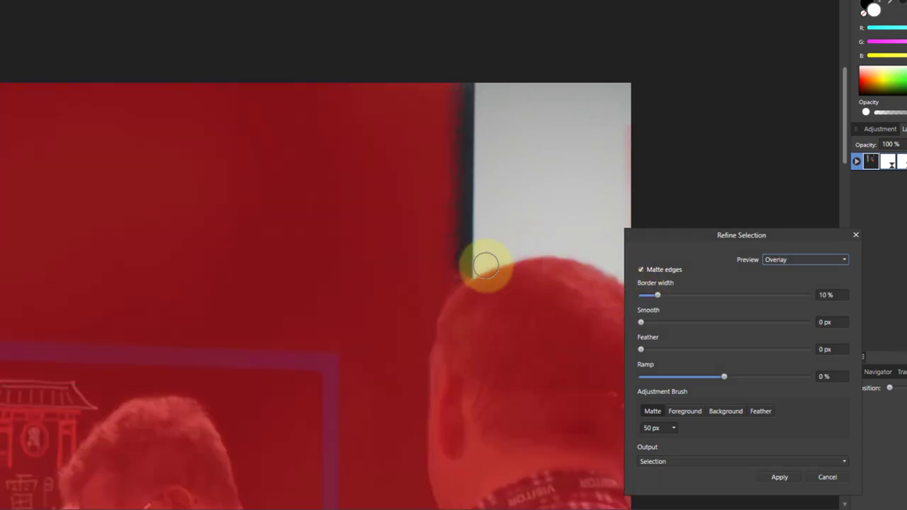
pyautogui.click(779, 477)
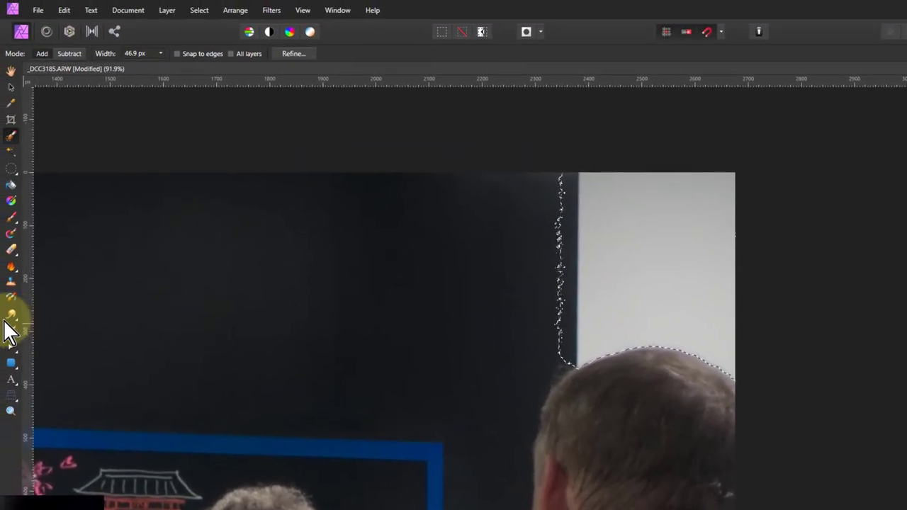
# - Clone the dark wall over the selected white area with the Clone Brush at 100 % opacity and 251.8 px width
pyautogui.click(10, 280)
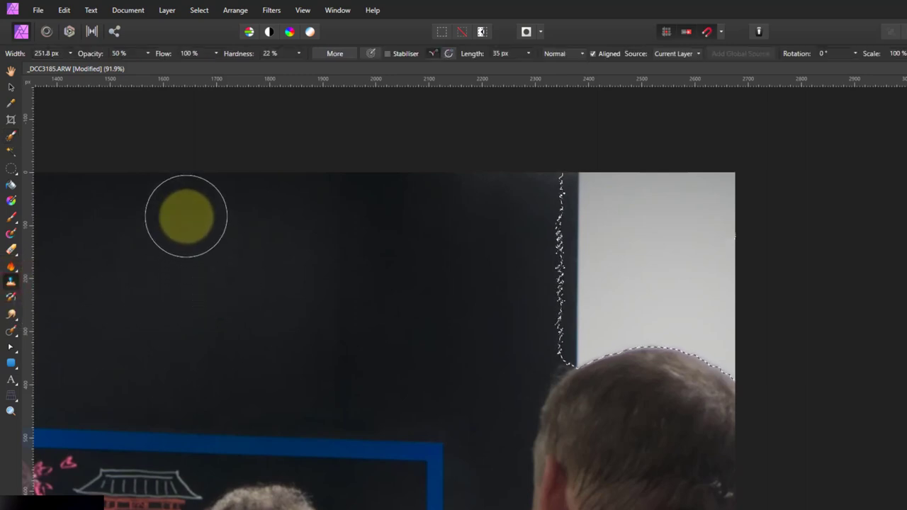
pyautogui.click(148, 54)
pyautogui.moveTo(149, 66); pyautogui.dragTo(263, 73)
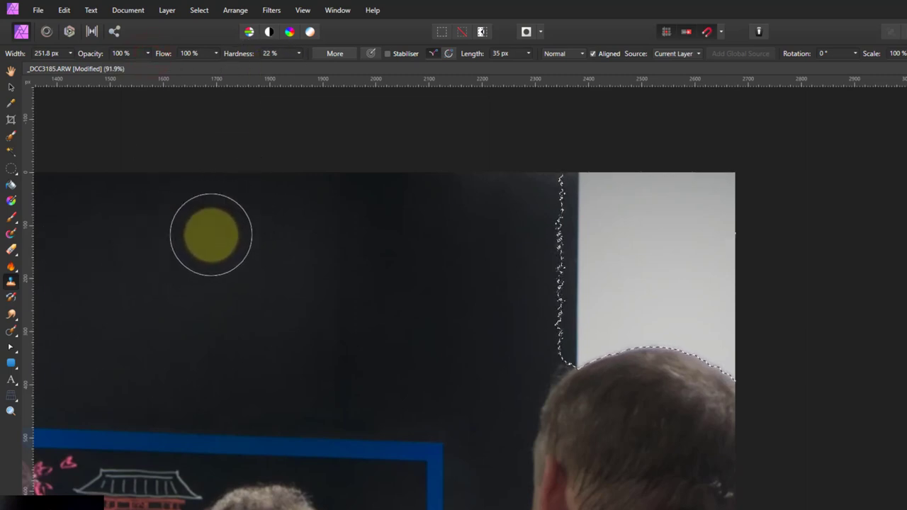
pyautogui.keyDown('alt'); pyautogui.click(146, 201); pyautogui.keyUp('alt')
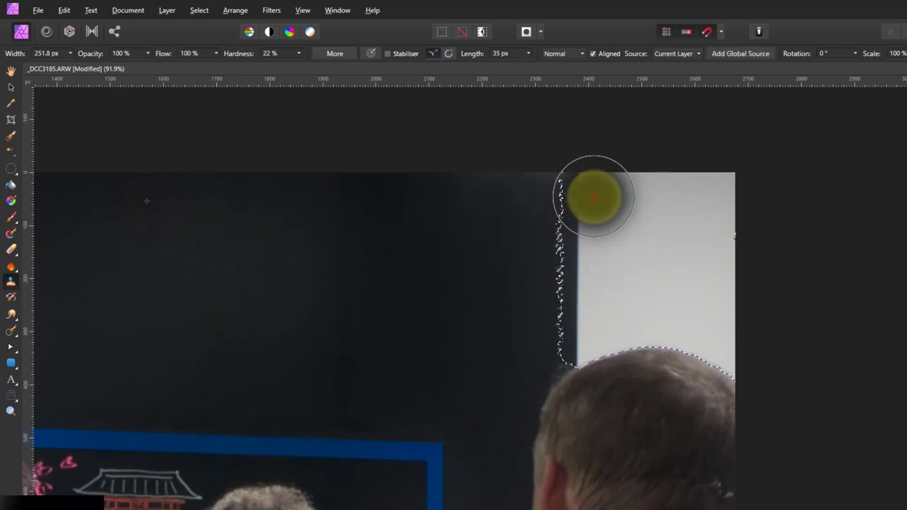
pyautogui.moveTo(594, 197)
pyautogui.mouseDown()
pyautogui.moveTo(635, 189)
pyautogui.moveTo(579, 189)
pyautogui.moveTo(729, 198)
pyautogui.mouseUp()
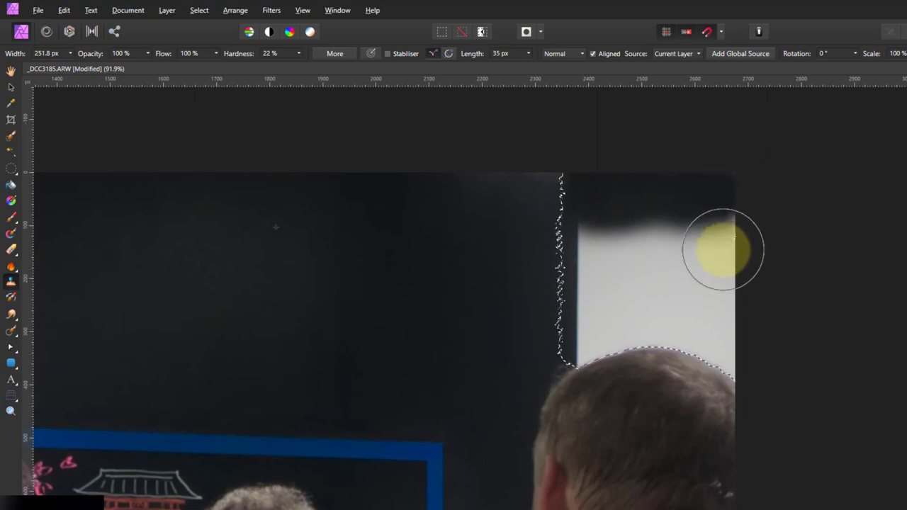
pyautogui.moveTo(722, 249)
pyautogui.mouseDown()
pyautogui.moveTo(720, 314)
pyautogui.moveTo(714, 221)
pyautogui.moveTo(736, 257)
pyautogui.moveTo(589, 250)
pyautogui.moveTo(595, 238)
pyautogui.moveTo(668, 257)
pyautogui.moveTo(626, 228)
pyautogui.moveTo(630, 325)
pyautogui.moveTo(594, 285)
pyautogui.moveTo(590, 331)
pyautogui.moveTo(603, 356)
pyautogui.moveTo(577, 270)
pyautogui.moveTo(673, 329)
pyautogui.mouseUp()
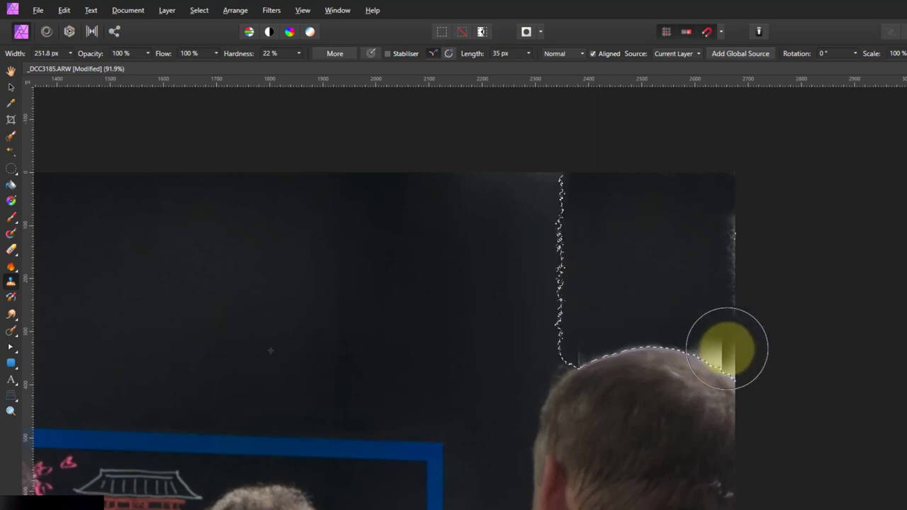
pyautogui.moveTo(732, 336)
pyautogui.mouseDown()
pyautogui.moveTo(725, 210)
pyautogui.moveTo(738, 251)
pyautogui.moveTo(751, 250)
pyautogui.moveTo(719, 236)
pyautogui.moveTo(784, 235)
pyautogui.moveTo(754, 267)
pyautogui.moveTo(746, 231)
pyautogui.moveTo(760, 259)
pyautogui.moveTo(618, 333)
pyautogui.mouseUp()
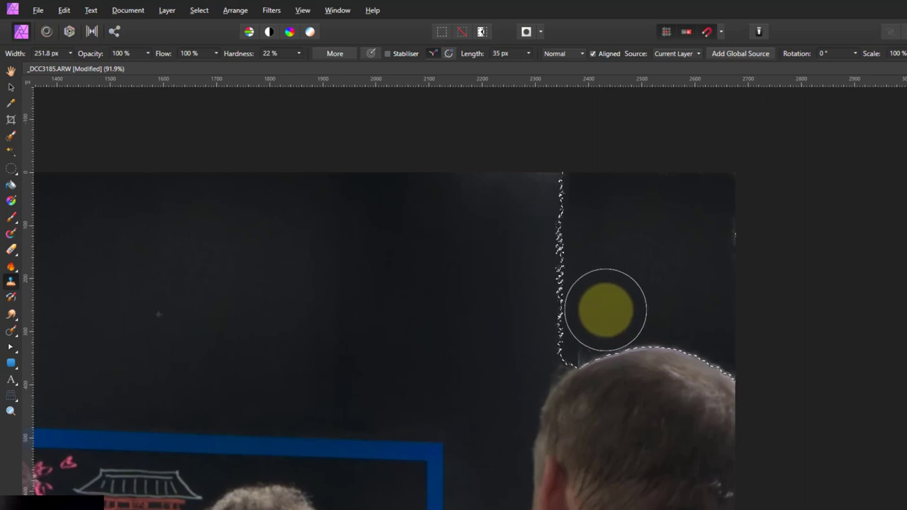
# - Deselect the area and blend the cloned patch into the surrounding dark wall with the Clone Brush at 30 % opacity
pyautogui.moveTo(606, 309)
pyautogui.mouseDown()
pyautogui.moveTo(632, 283)
pyautogui.moveTo(658, 283)
pyautogui.moveTo(715, 262)
pyautogui.moveTo(745, 229)
pyautogui.moveTo(733, 220)
pyautogui.moveTo(583, 276)
pyautogui.moveTo(541, 220)
pyautogui.moveTo(548, 195)
pyautogui.moveTo(542, 308)
pyautogui.moveTo(558, 319)
pyautogui.moveTo(518, 282)
pyautogui.moveTo(501, 196)
pyautogui.moveTo(461, 191)
pyautogui.moveTo(486, 308)
pyautogui.moveTo(472, 333)
pyautogui.moveTo(93, 66)
pyautogui.mouseUp()
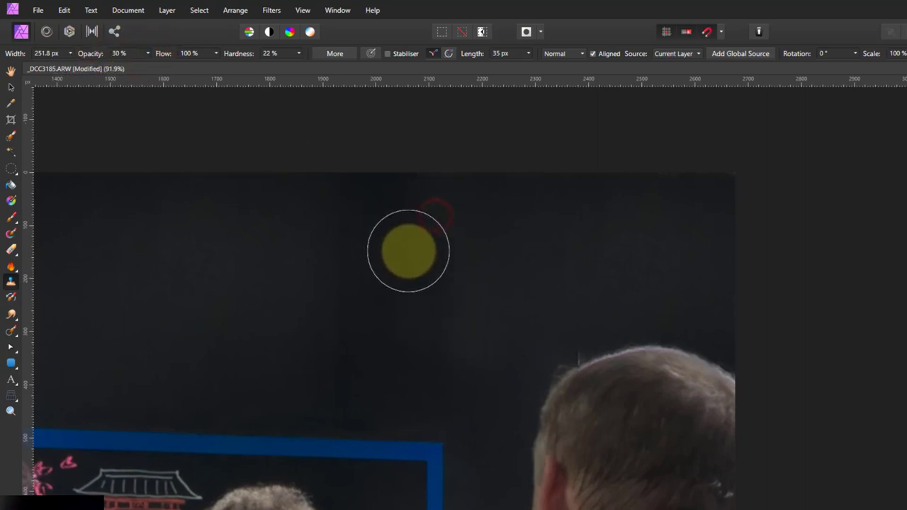
pyautogui.moveTo(383, 264)
pyautogui.mouseDown()
pyautogui.moveTo(484, 365)
pyautogui.moveTo(414, 365)
pyautogui.moveTo(342, 341)
pyautogui.moveTo(382, 331)
pyautogui.moveTo(437, 294)
pyautogui.moveTo(431, 236)
pyautogui.moveTo(453, 236)
pyautogui.moveTo(499, 325)
pyautogui.moveTo(617, 357)
pyautogui.mouseUp()
# - Clone out the thin light vertical line at the edge of the plaid-shirted man's hair with a 25.3 px Clone Brush
pyautogui.scroll(4, 630, 373)
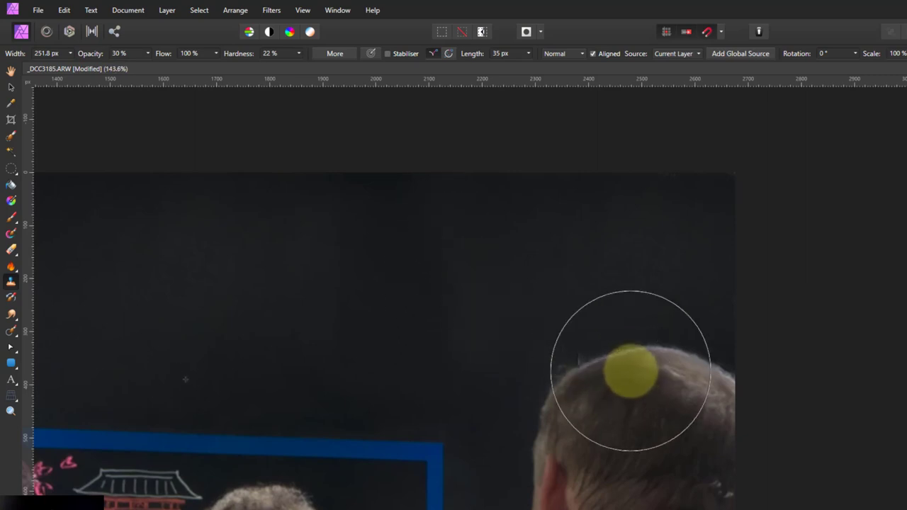
pyautogui.scroll(3, 435, 256)
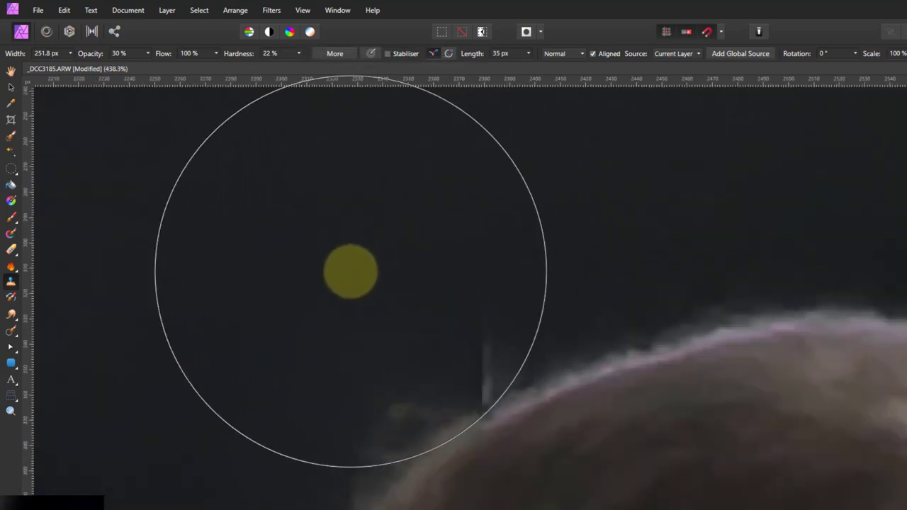
pyautogui.press('[')
pyautogui.press('[')
pyautogui.press('[')
pyautogui.press('[')
pyautogui.press('[')
pyautogui.press('[')
pyautogui.press('[')
pyautogui.press('[')
pyautogui.press('[')
pyautogui.press('[')
pyautogui.press('[')
pyautogui.press('[')
pyautogui.press('[')
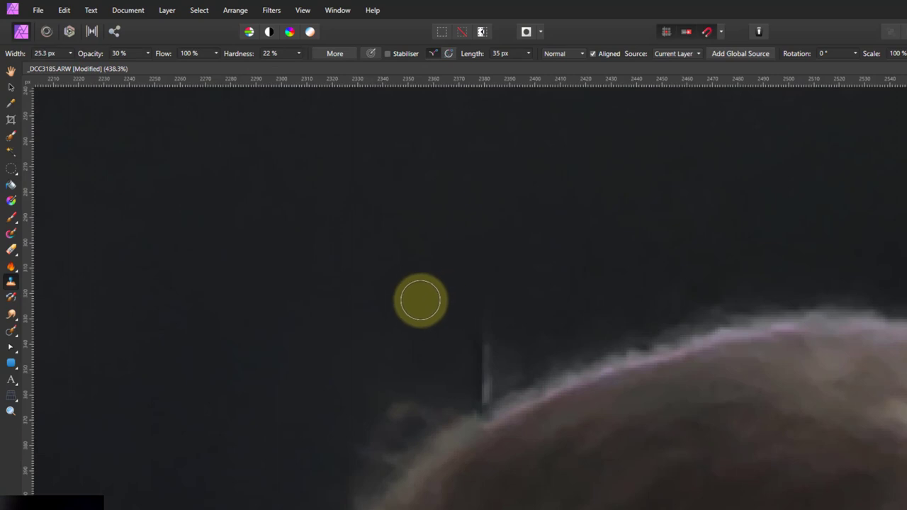
pyautogui.moveTo(409, 285)
pyautogui.mouseDown()
pyautogui.moveTo(470, 334)
pyautogui.moveTo(484, 384)
pyautogui.moveTo(496, 365)
pyautogui.moveTo(481, 387)
pyautogui.moveTo(500, 365)
pyautogui.moveTo(480, 358)
pyautogui.moveTo(475, 341)
pyautogui.moveTo(488, 392)
pyautogui.moveTo(478, 385)
pyautogui.moveTo(497, 370)
pyautogui.moveTo(480, 394)
pyautogui.moveTo(486, 363)
pyautogui.mouseUp()
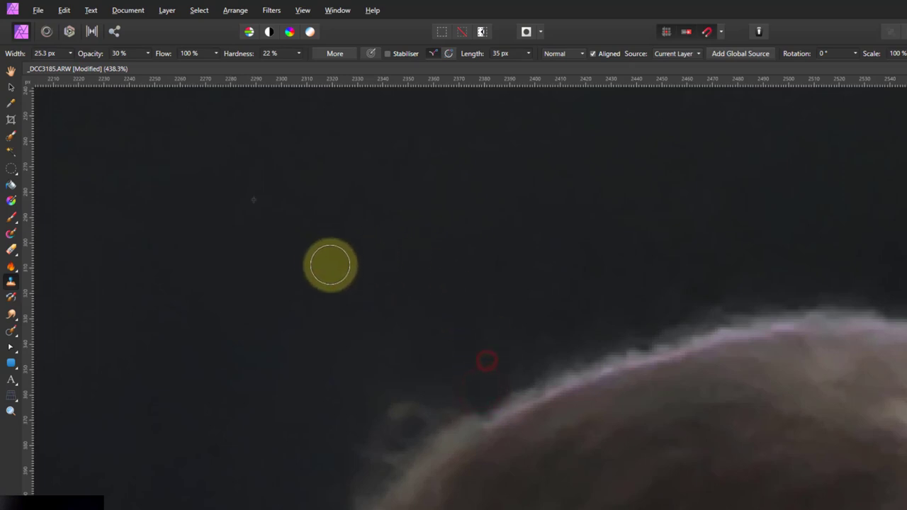
# - Show the macro Library and run the Vignette Rounded Rectangle macro on the photo
pyautogui.hotkey('ctrl', '0')
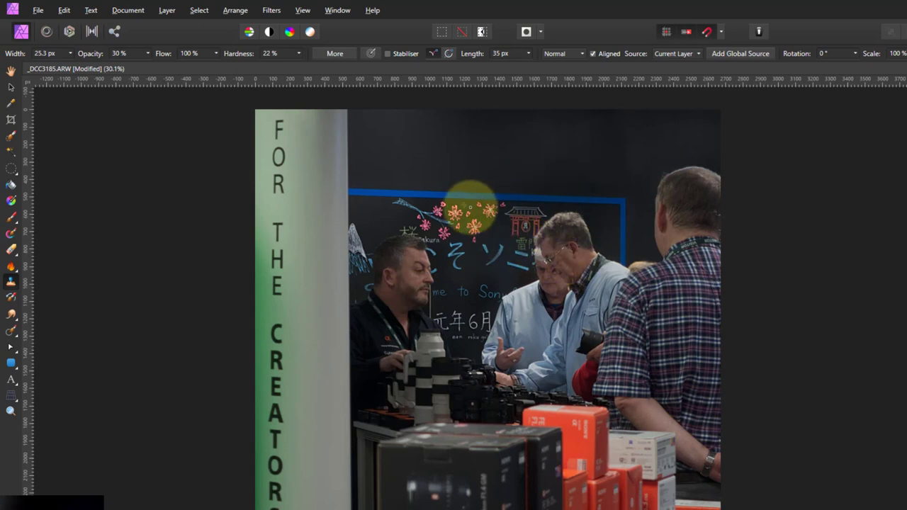
pyautogui.click(303, 10)
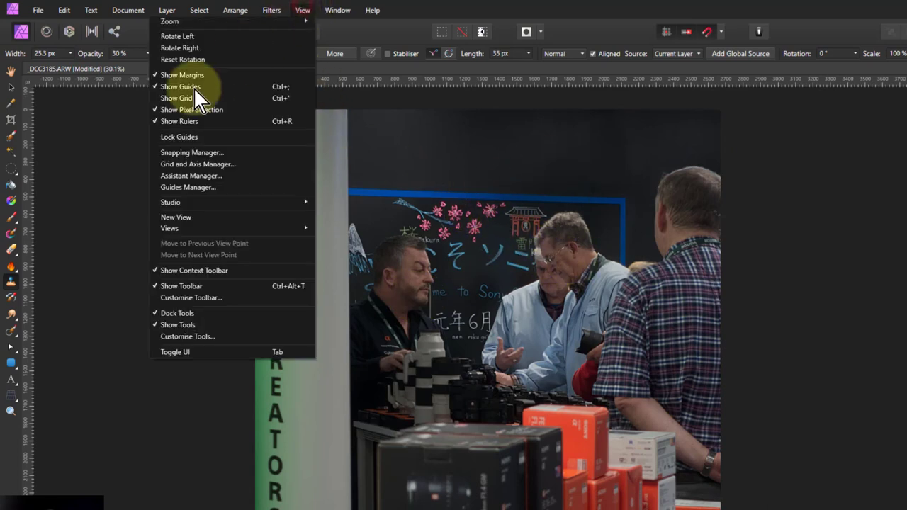
pyautogui.moveTo(174, 202)
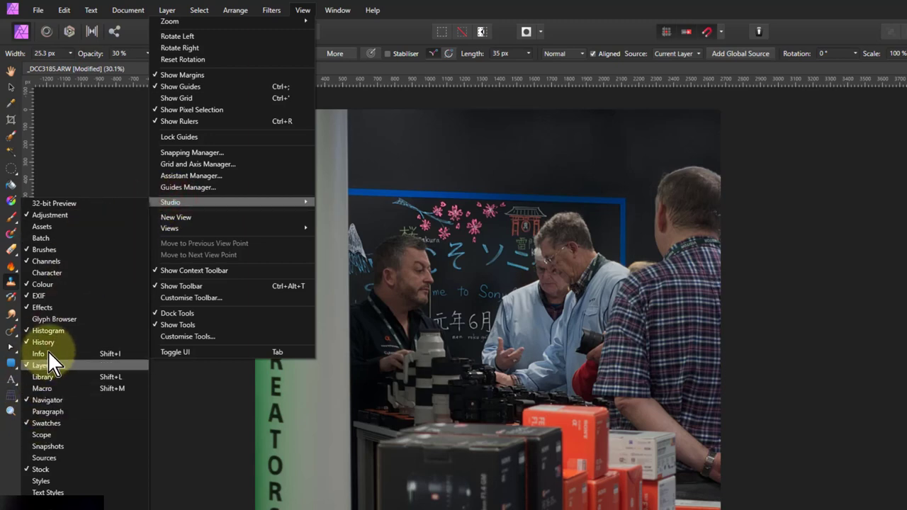
pyautogui.click(42, 376)
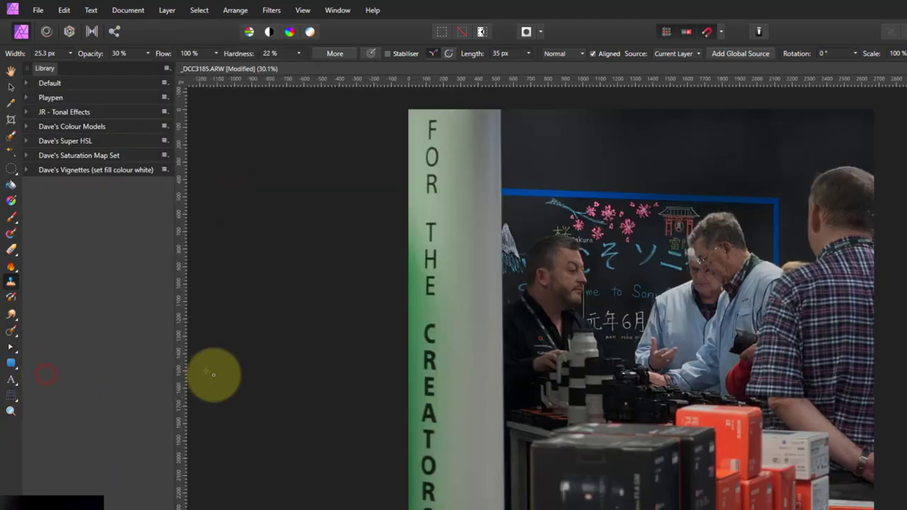
pyautogui.click(63, 170)
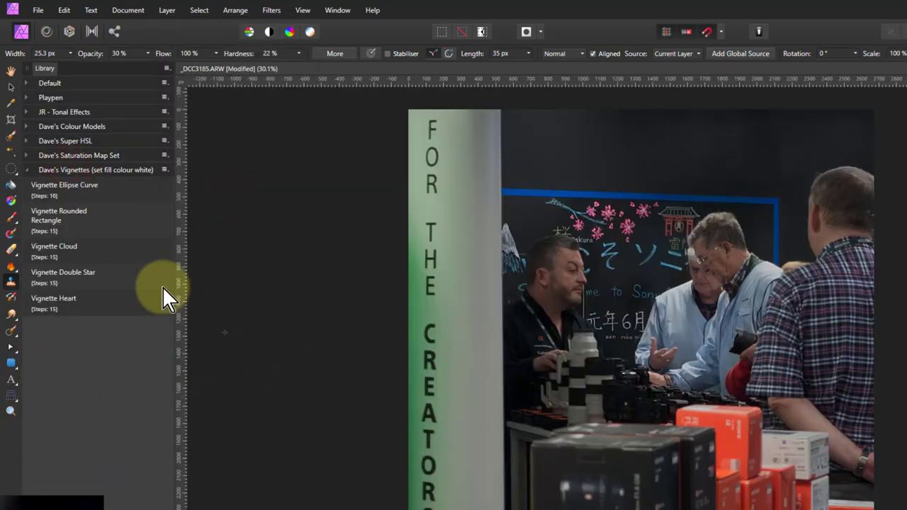
pyautogui.click(62, 216)
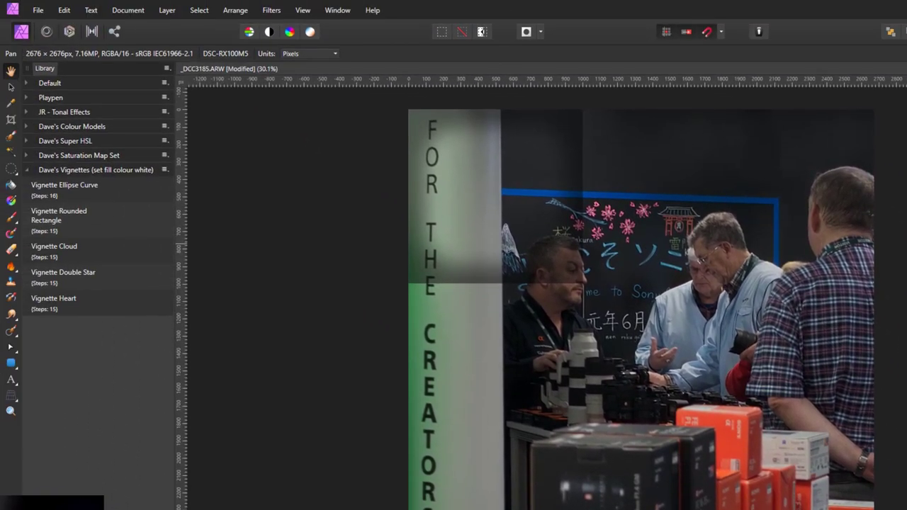
# - Stretch the Vignette Rounded Rectangle group in width and height so it covers the whole photo
pyautogui.click(10, 88)
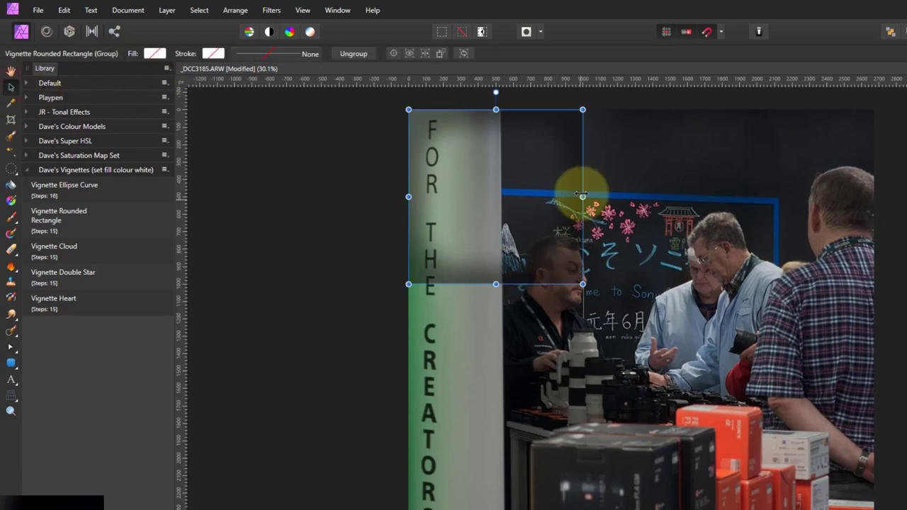
pyautogui.moveTo(583, 196); pyautogui.dragTo(874, 197)
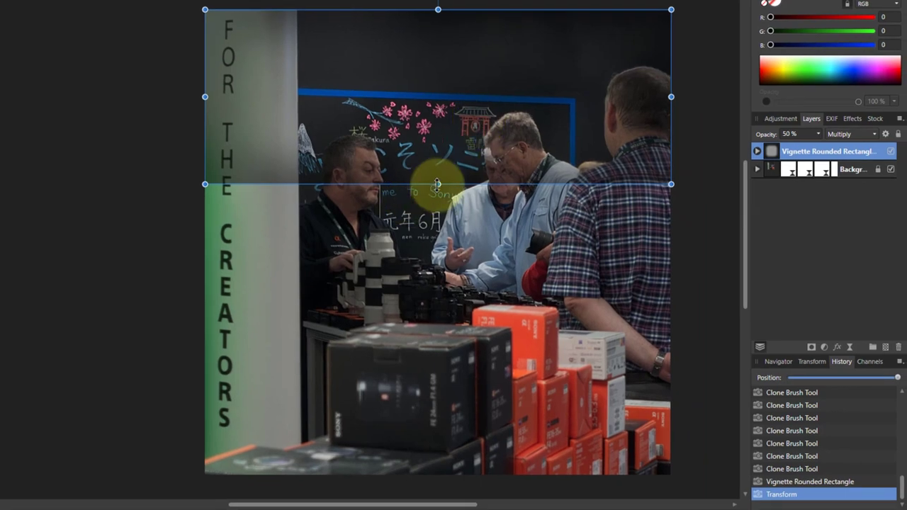
pyautogui.moveTo(460, 195); pyautogui.dragTo(445, 477)
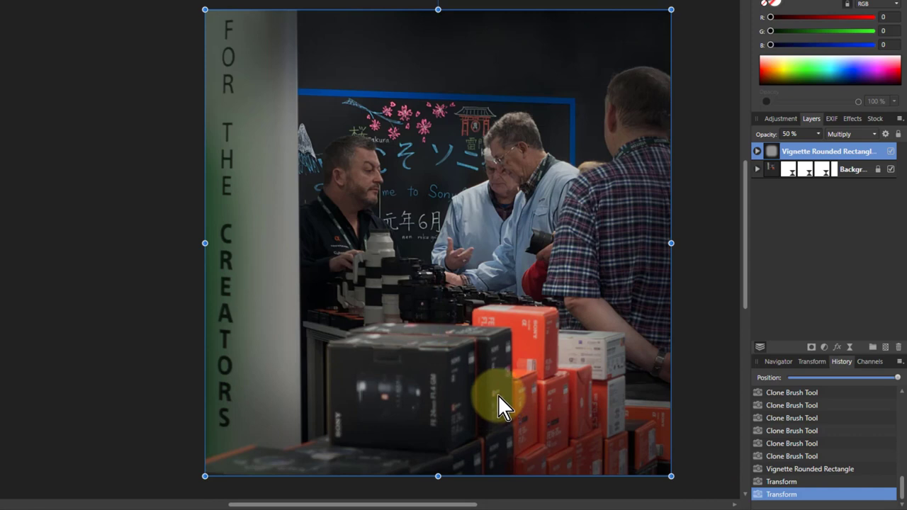
pyautogui.click(82, 305)
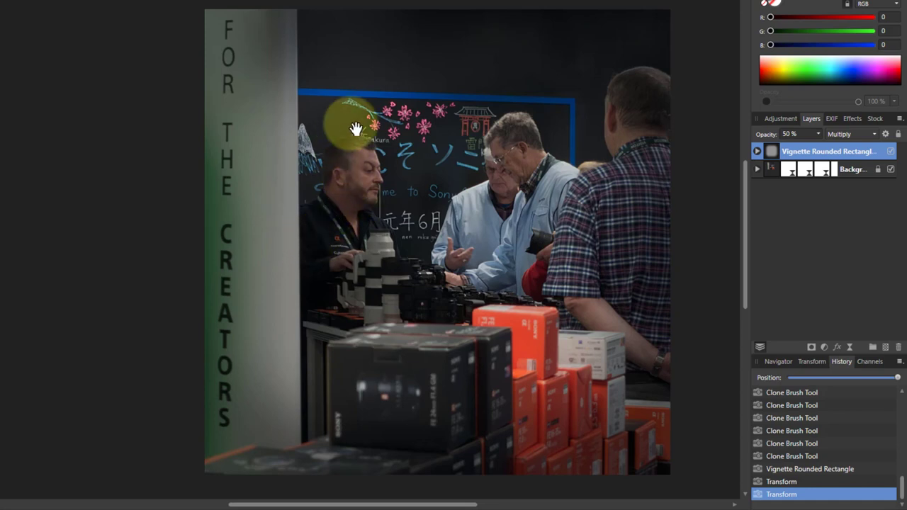
# - Add a Curves adjustment to the Background layer and raise the lower midtones of the Master curve to brighten the photo
pyautogui.click(777, 171)
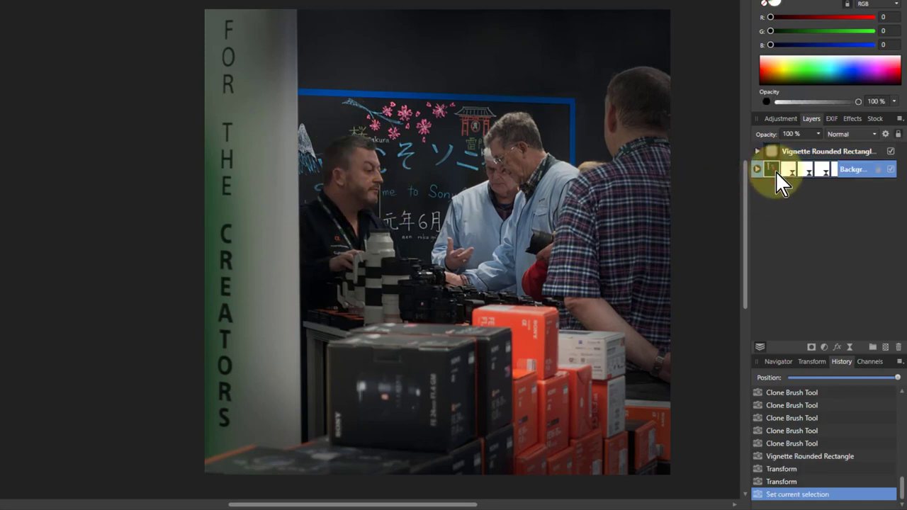
pyautogui.click(824, 347)
pyautogui.click(749, 241)
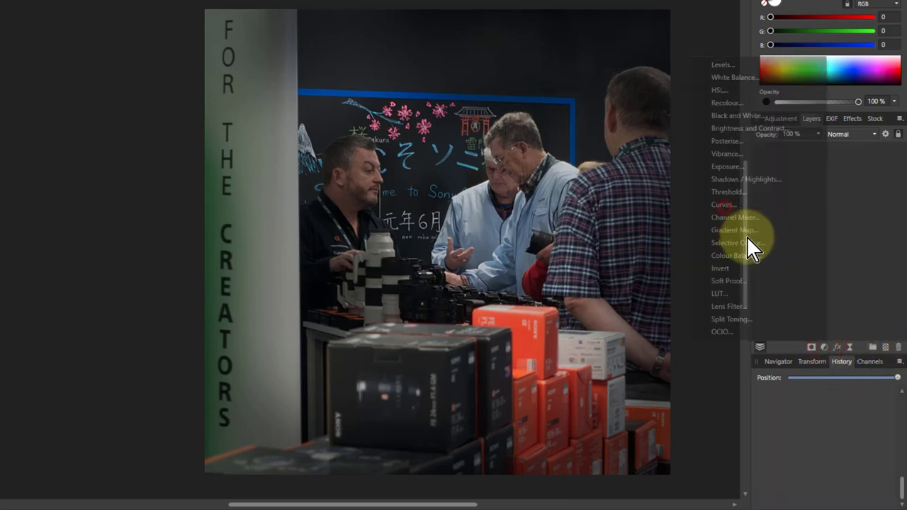
pyautogui.moveTo(559, 193); pyautogui.dragTo(717, 174)
pyautogui.moveTo(750, 315); pyautogui.dragTo(737, 291)
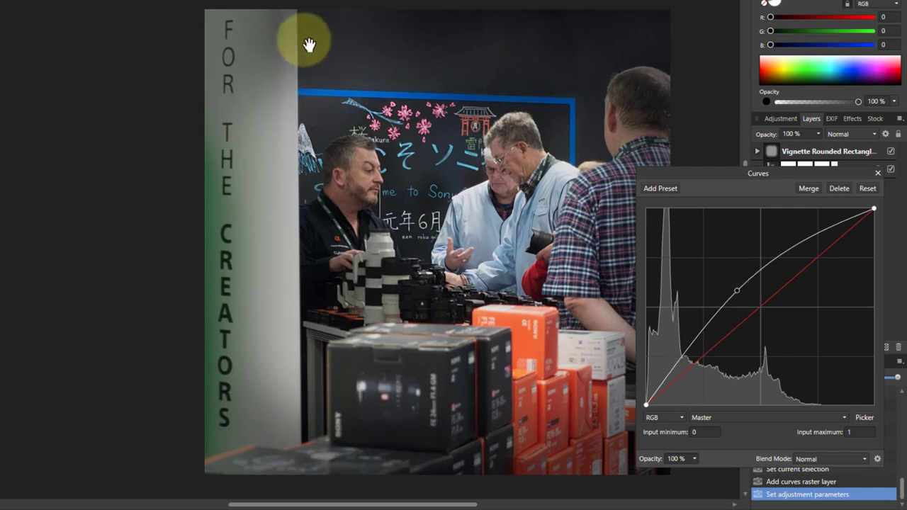
pyautogui.click(877, 174)
# - Set the opacity of the Vignette Rounded Rectangle layer to 39 %
pyautogui.click(779, 155)
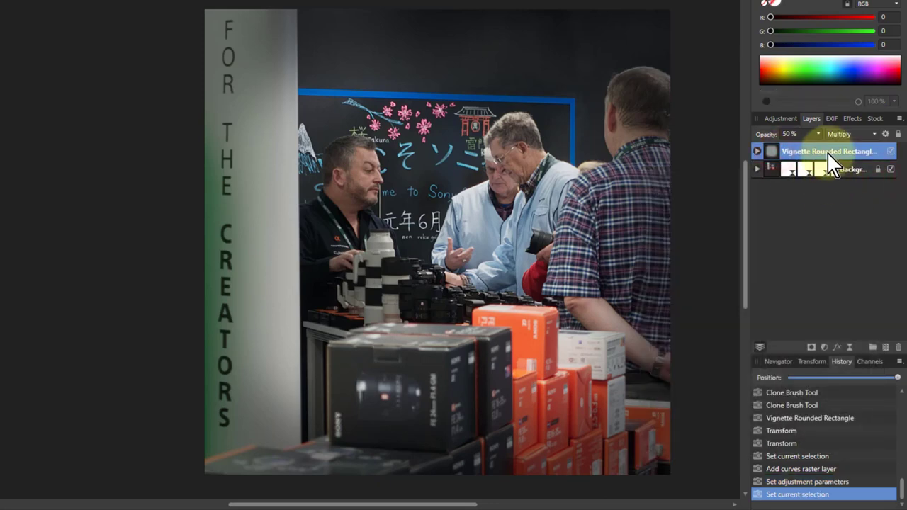
pyautogui.click(818, 135)
pyautogui.moveTo(820, 137); pyautogui.dragTo(815, 167)
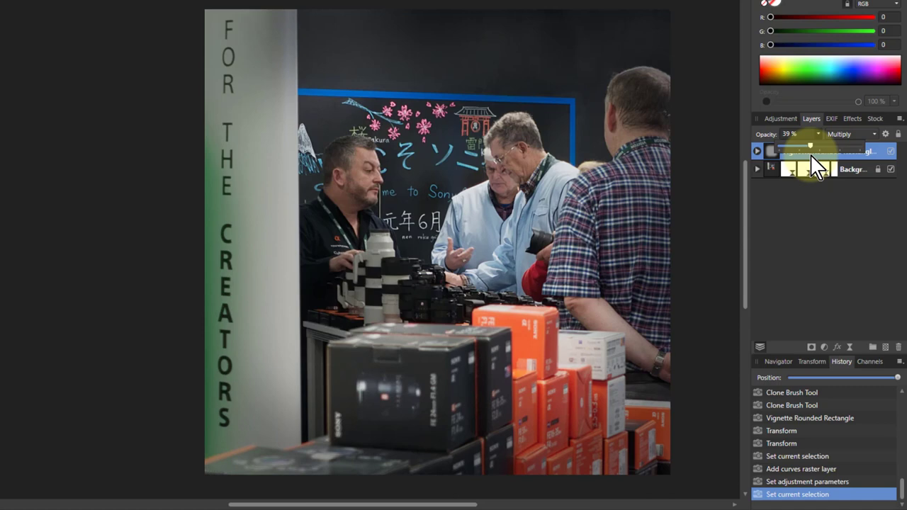
pyautogui.moveTo(817, 168); pyautogui.dragTo(813, 167)
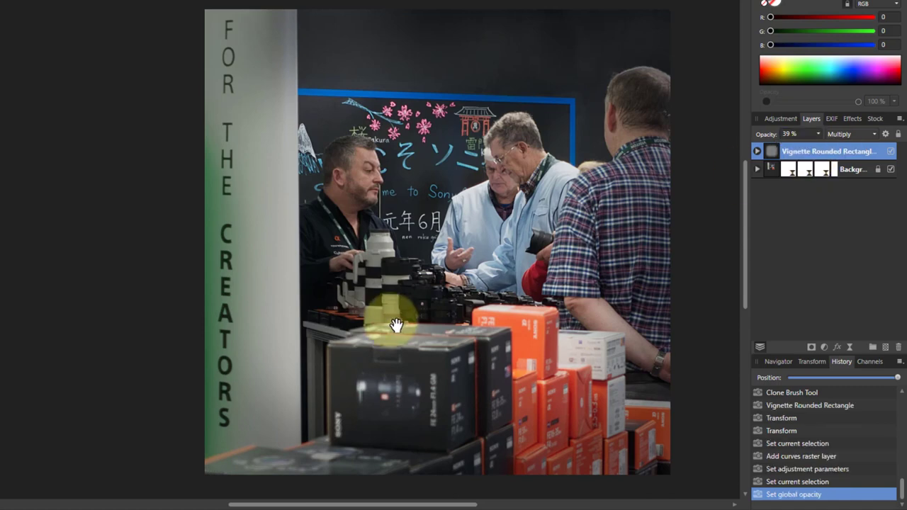
pyautogui.hscroll(3, 401, 327)
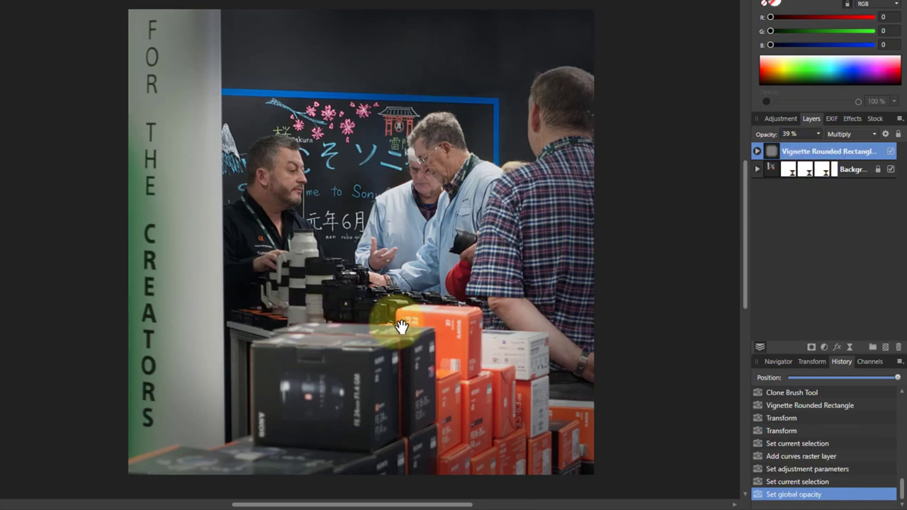